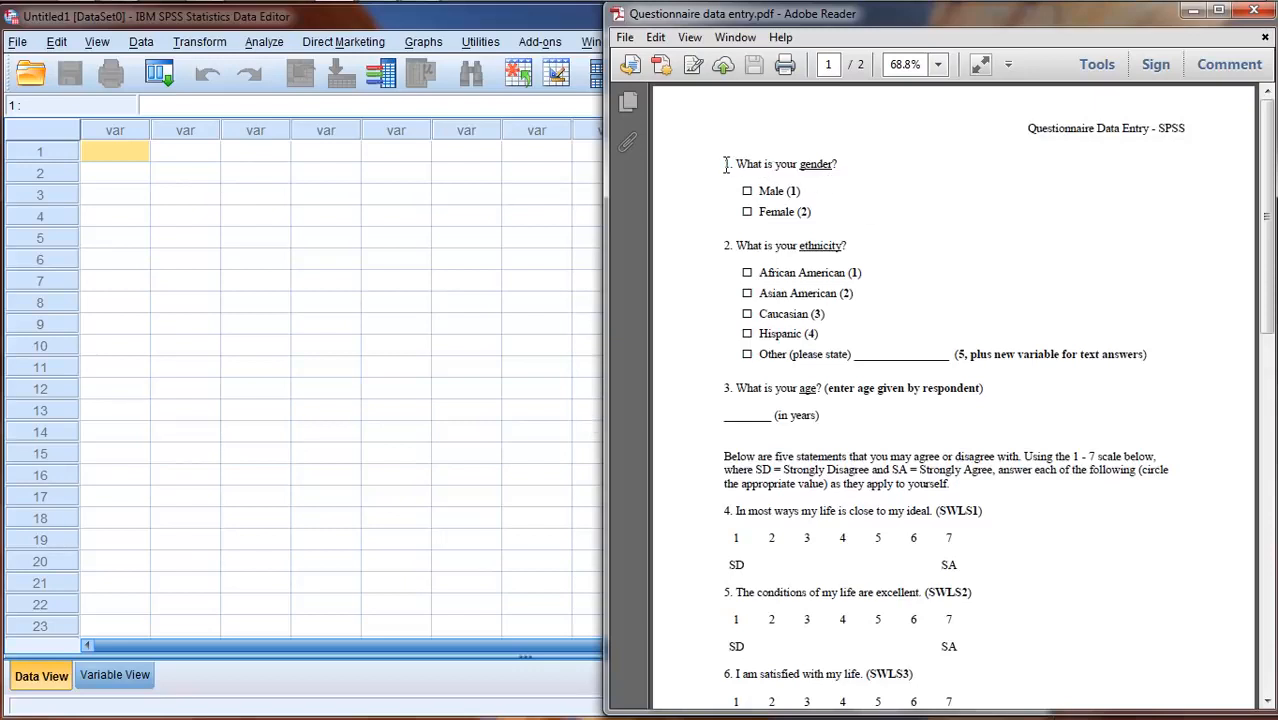
# Examine the questionnaire's gender, ethnicity and age questions and the numeric codes printed beside their answer options.
pyautogui.moveTo(726, 164); pyautogui.dragTo(922, 674)
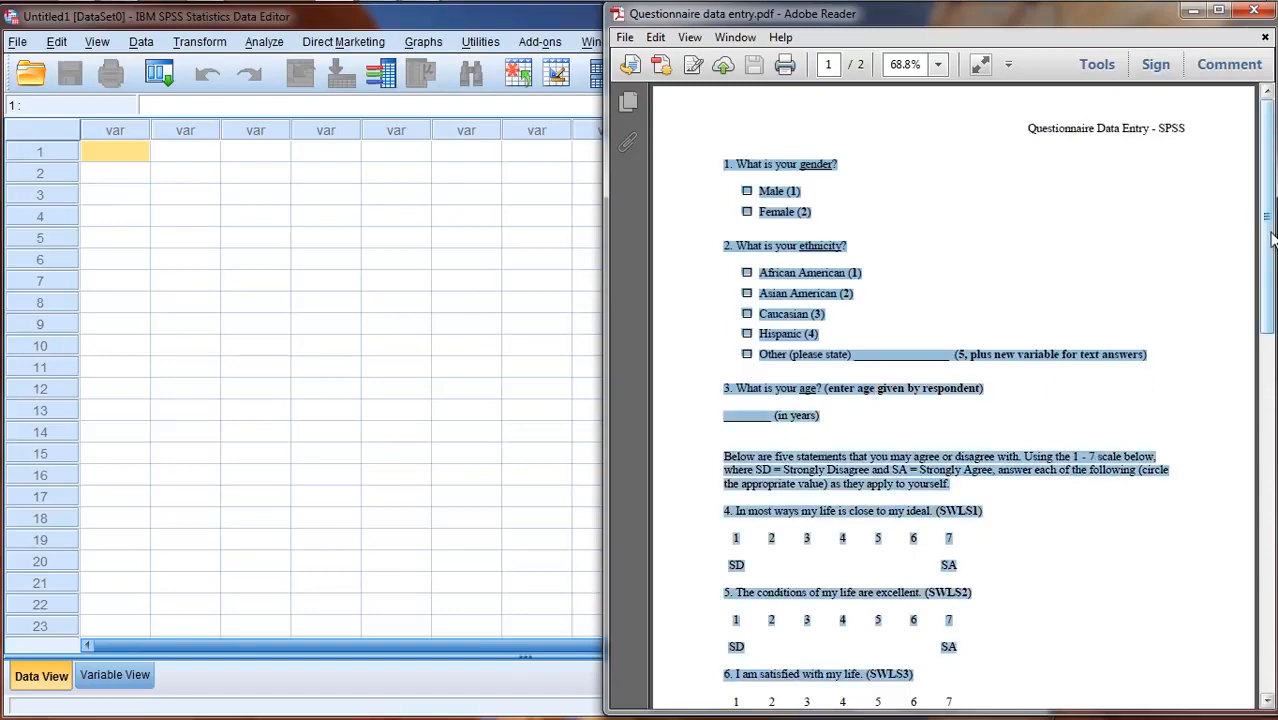
pyautogui.moveTo(1272, 237); pyautogui.dragTo(1272, 88)
pyautogui.click(1050, 137)
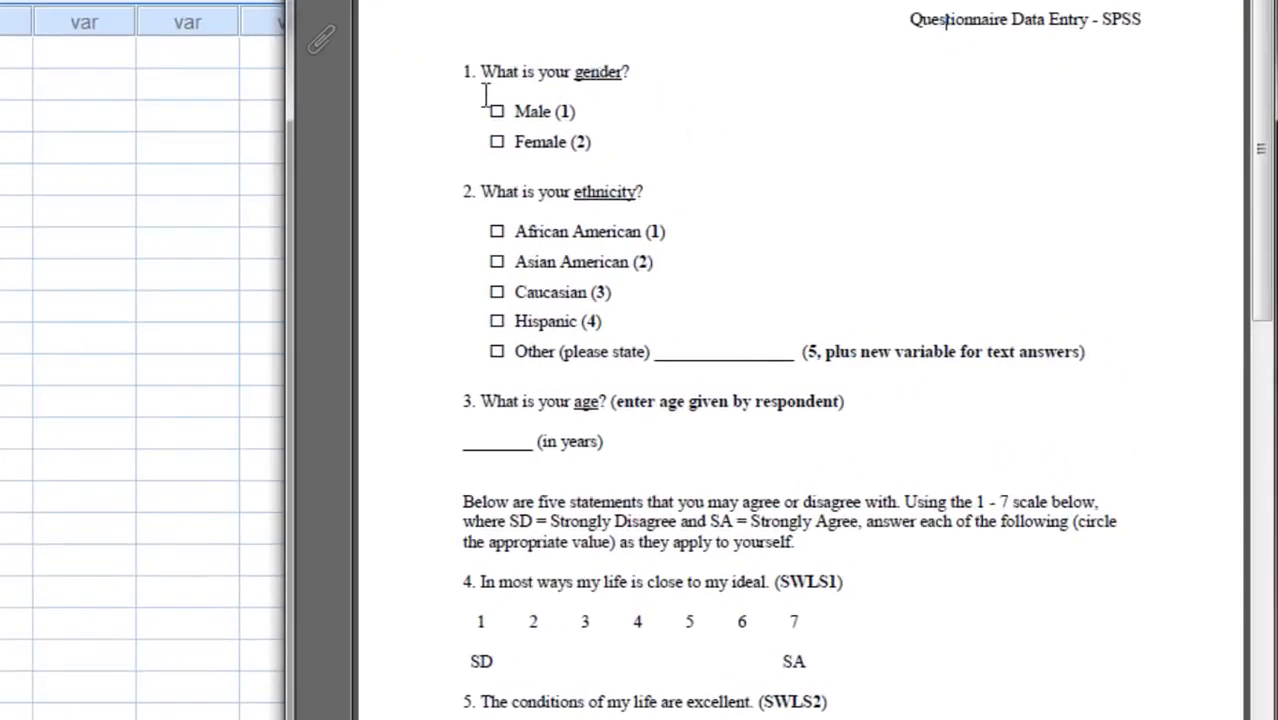
pyautogui.doubleClick(592, 72)
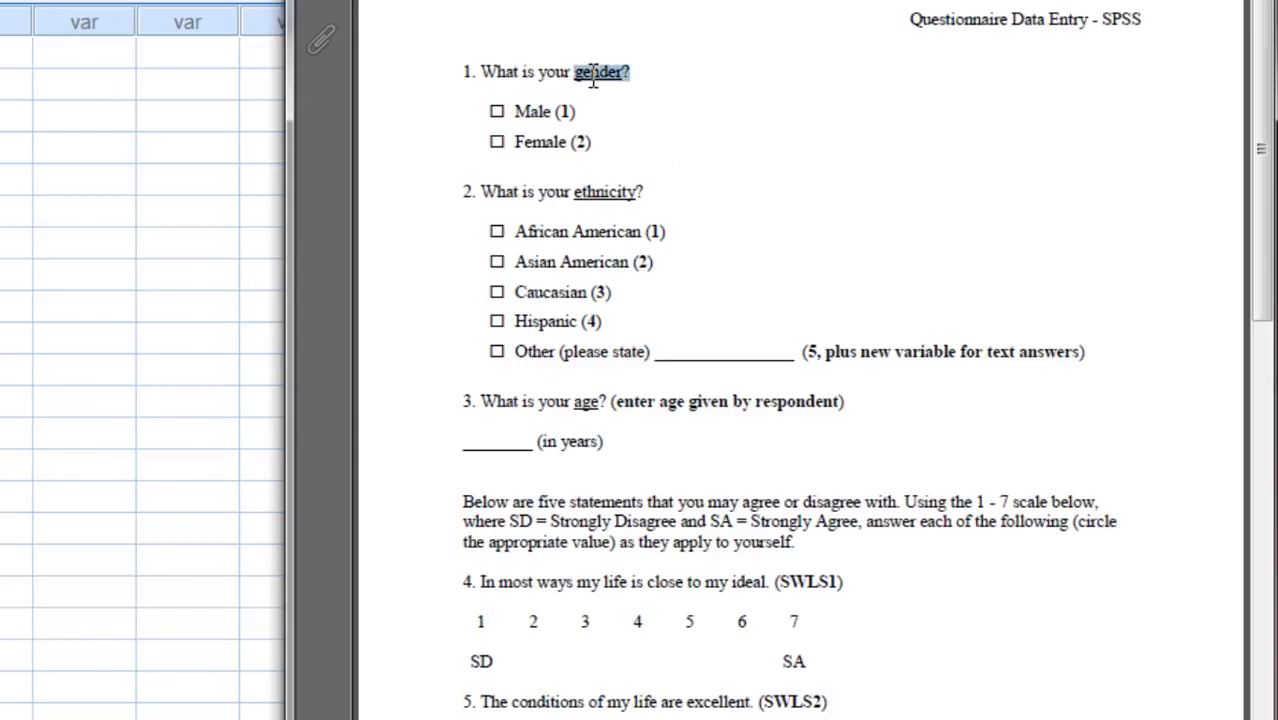
pyautogui.doubleClick(592, 191)
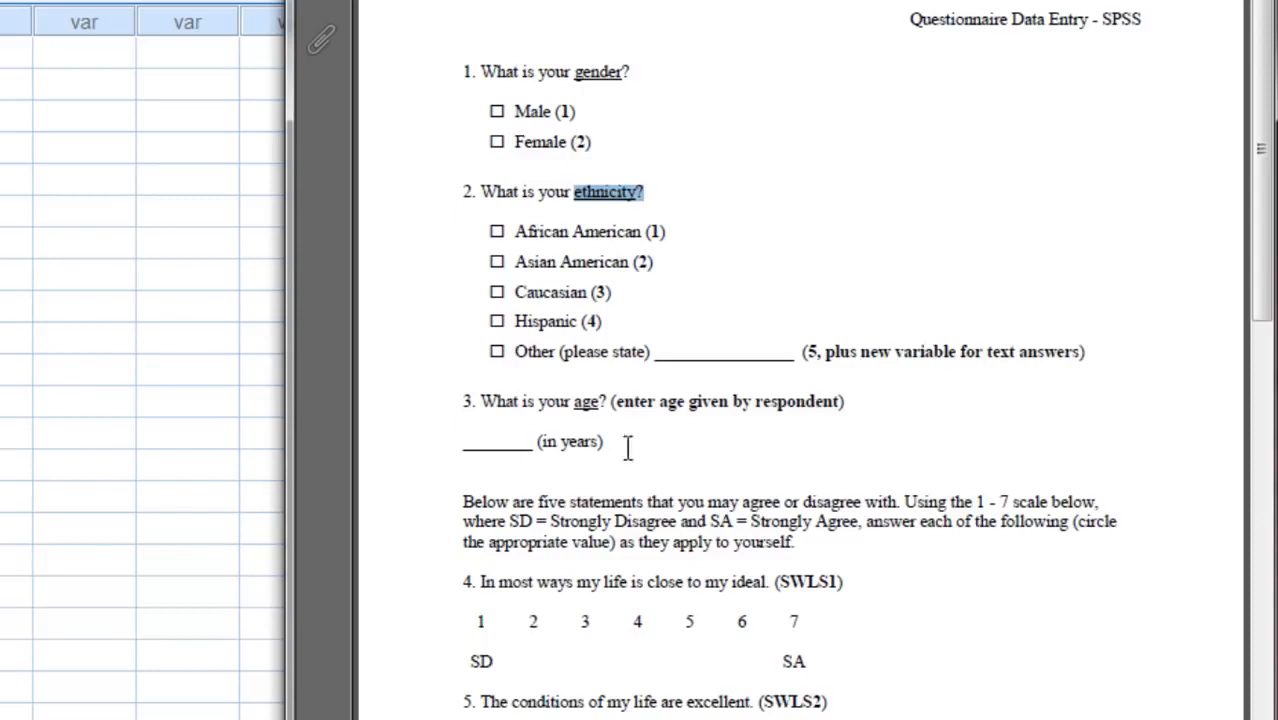
pyautogui.doubleClick(585, 405)
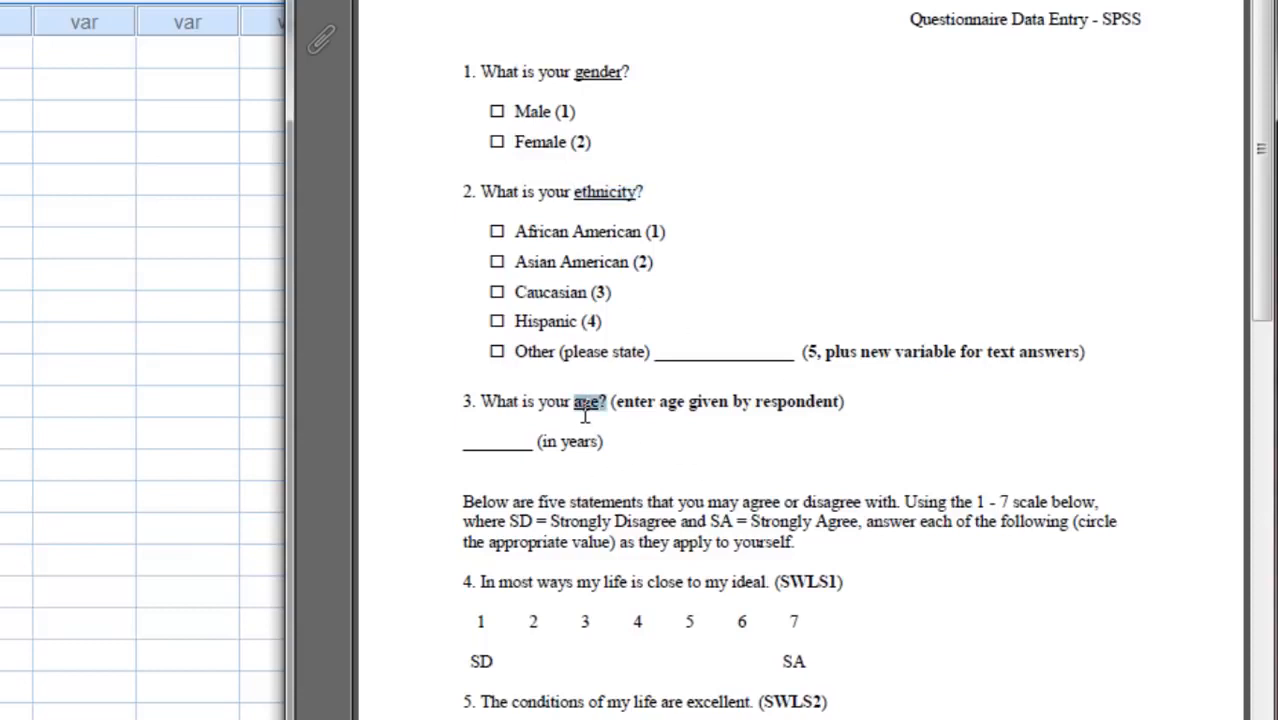
pyautogui.moveTo(554, 111); pyautogui.dragTo(592, 142)
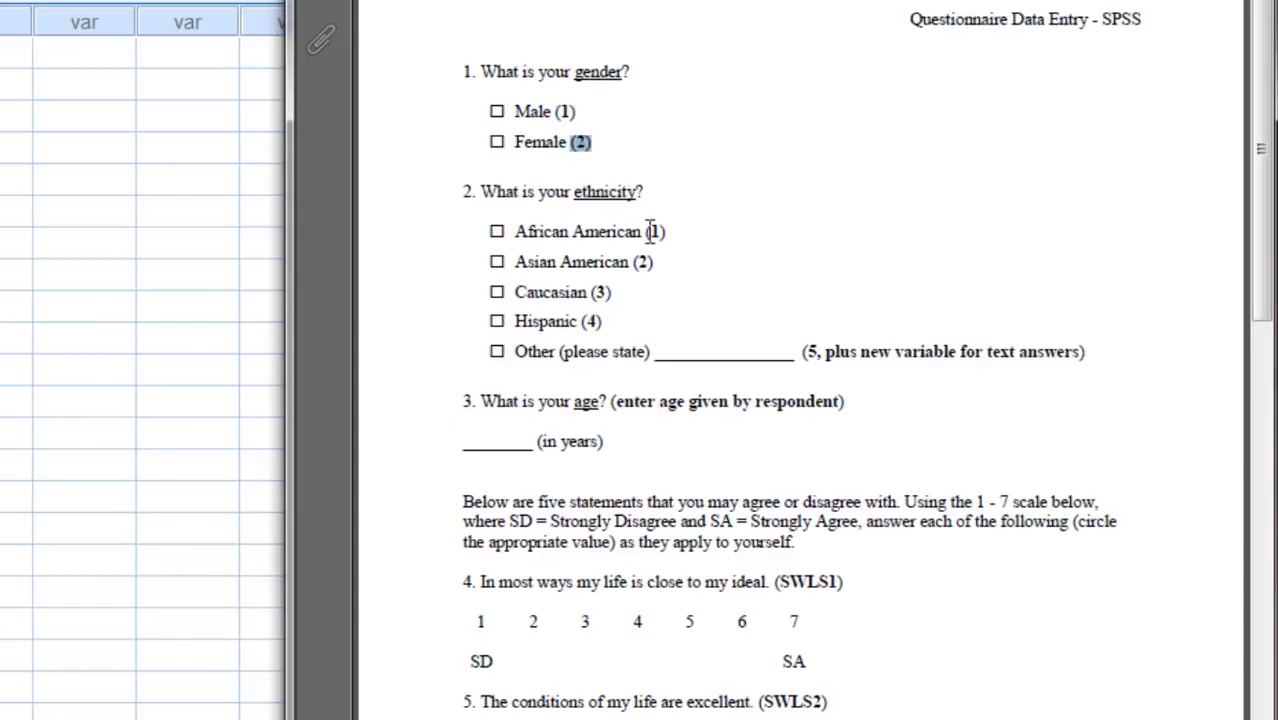
pyautogui.moveTo(645, 232); pyautogui.dragTo(656, 264)
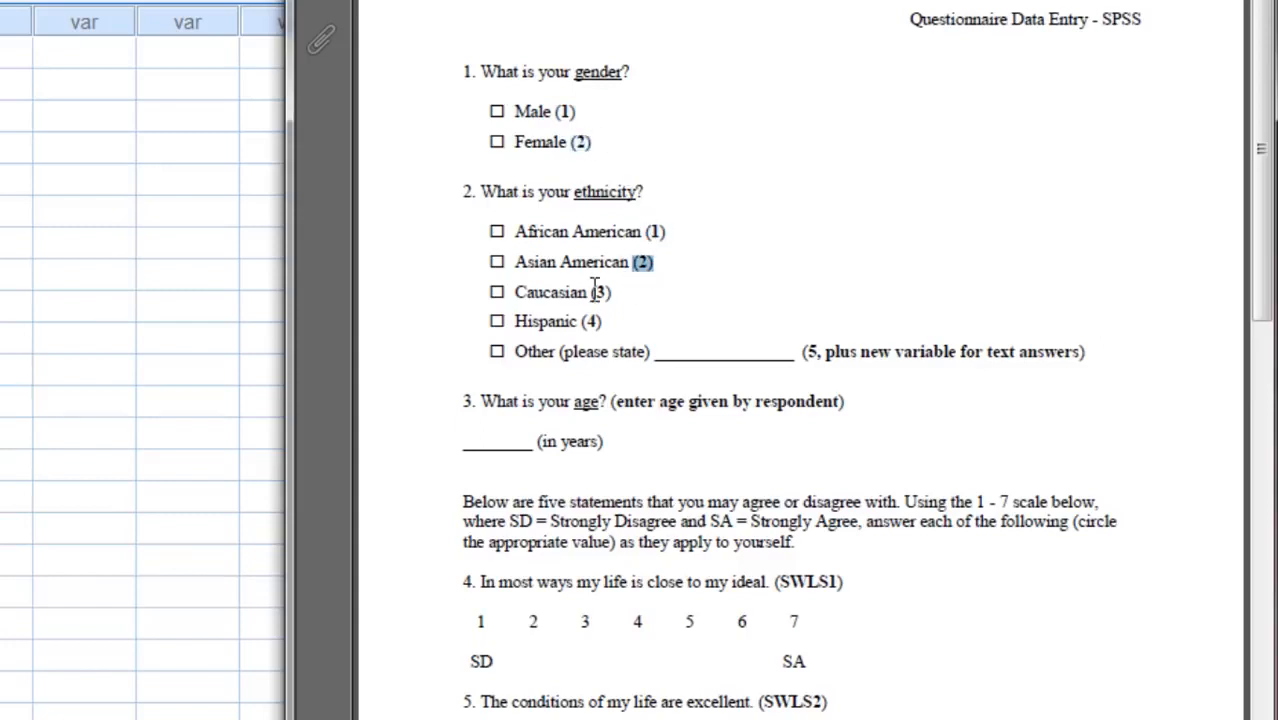
pyautogui.moveTo(590, 292); pyautogui.dragTo(609, 322)
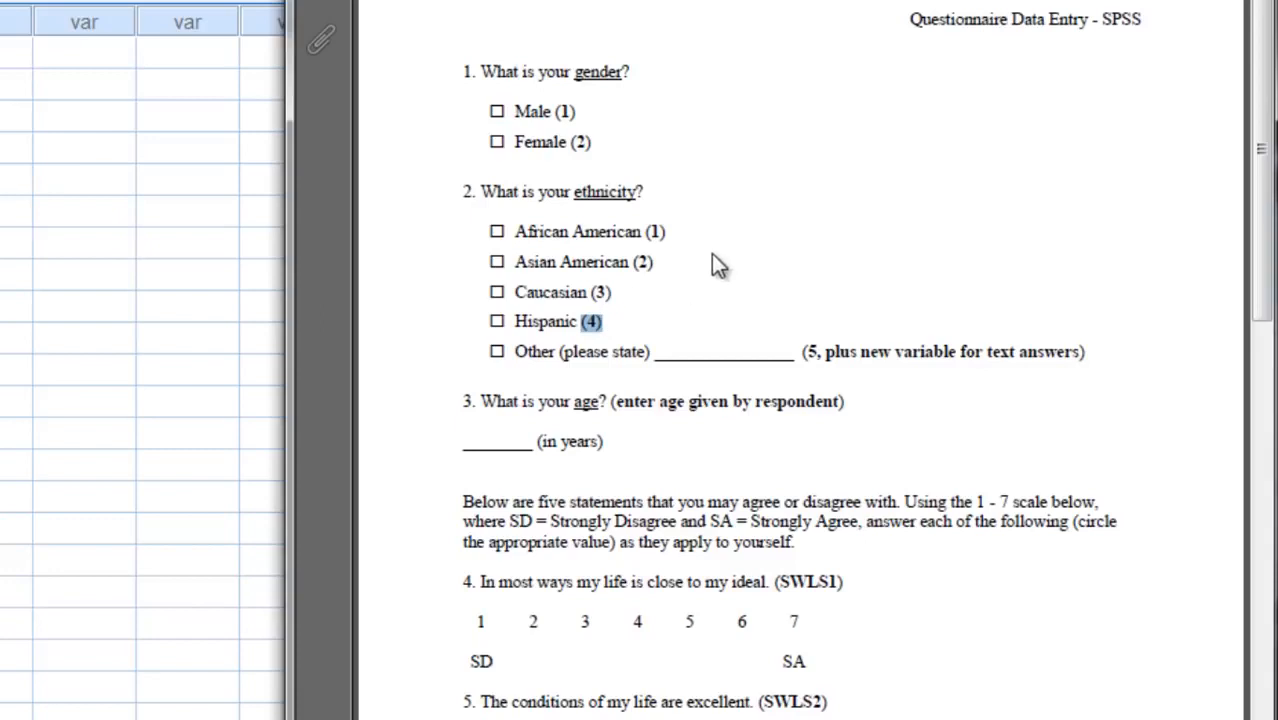
pyautogui.moveTo(577, 87)
pyautogui.mouseDown()
pyautogui.moveTo(618, 87)
pyautogui.moveTo(577, 112)
pyautogui.mouseUp()
pyautogui.click(596, 142)
pyautogui.doubleClick(596, 142)
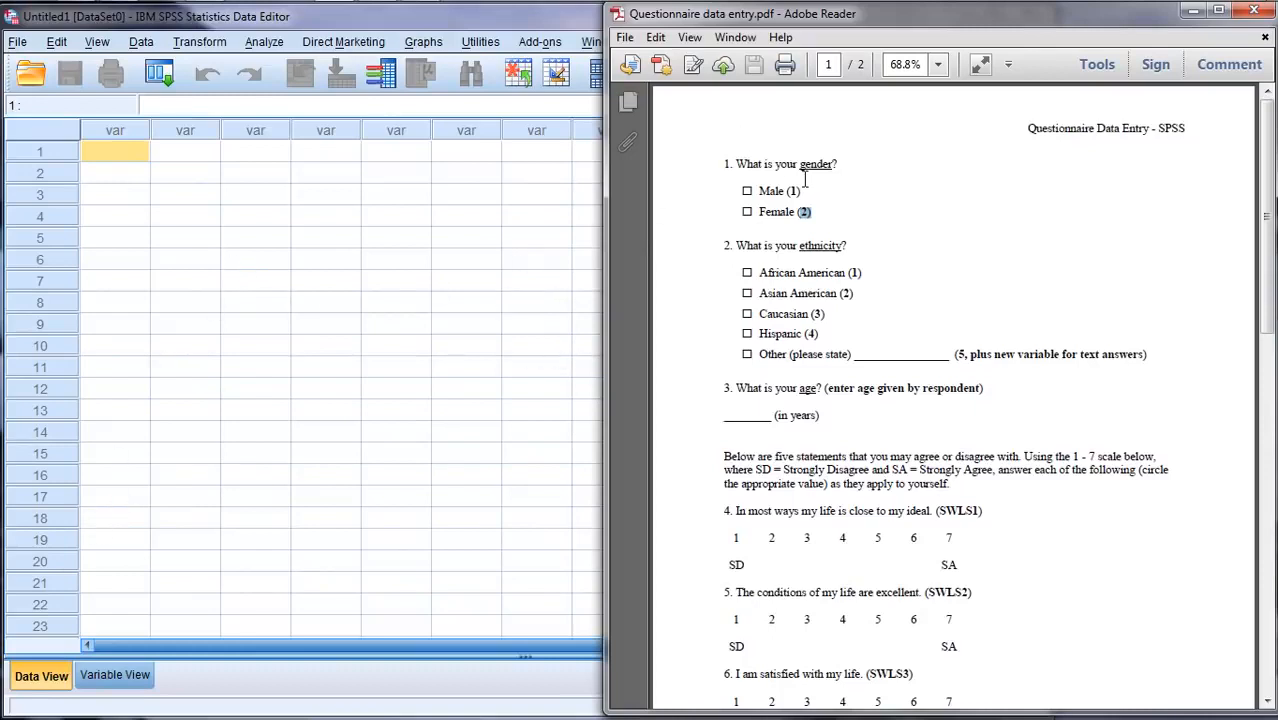
pyautogui.moveTo(740, 191); pyautogui.dragTo(832, 212)
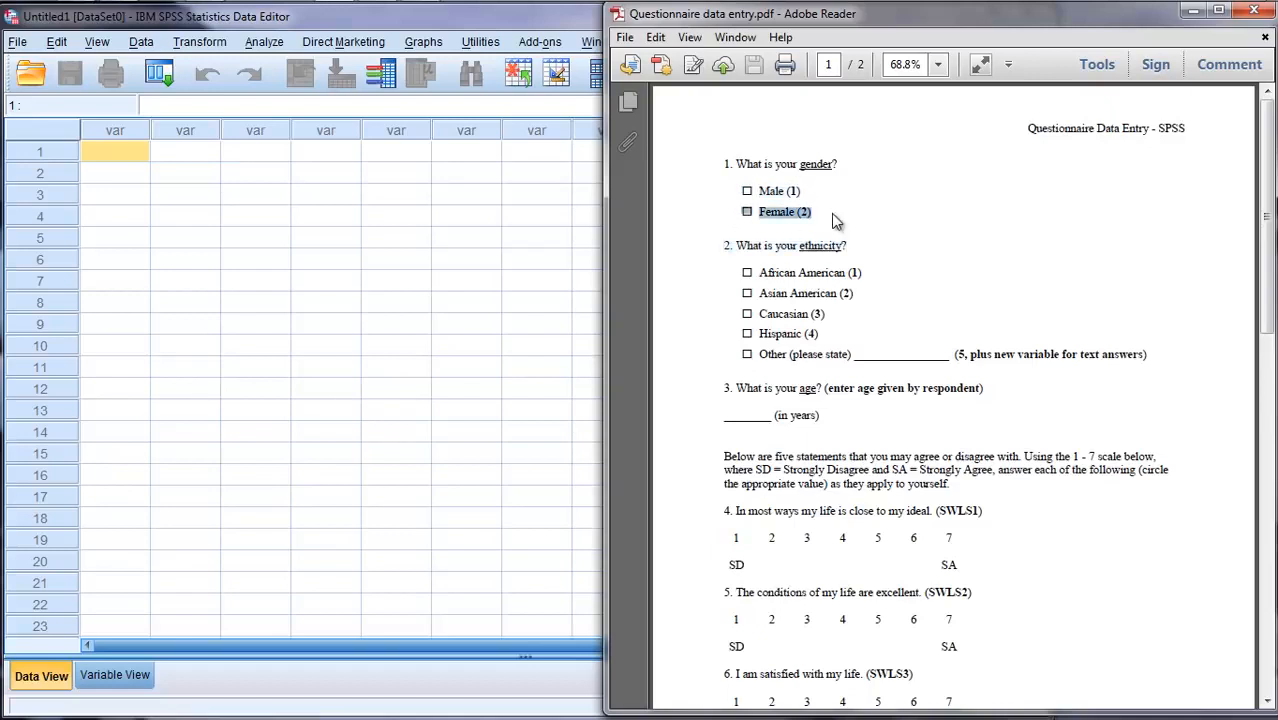
# Switch to SPSS and define the first variable with the name gender, after the questionnaire's first question.
pyautogui.click(98, 125)
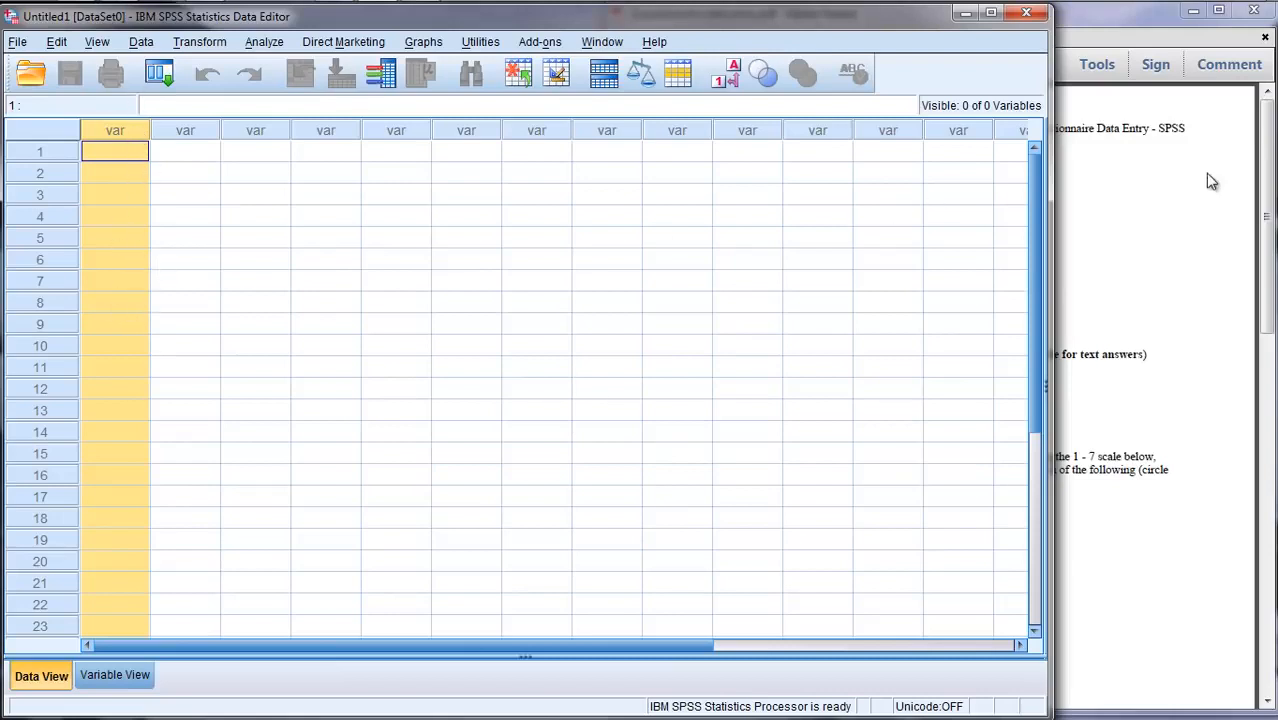
pyautogui.click(1146, 198)
pyautogui.doubleClick(813, 165)
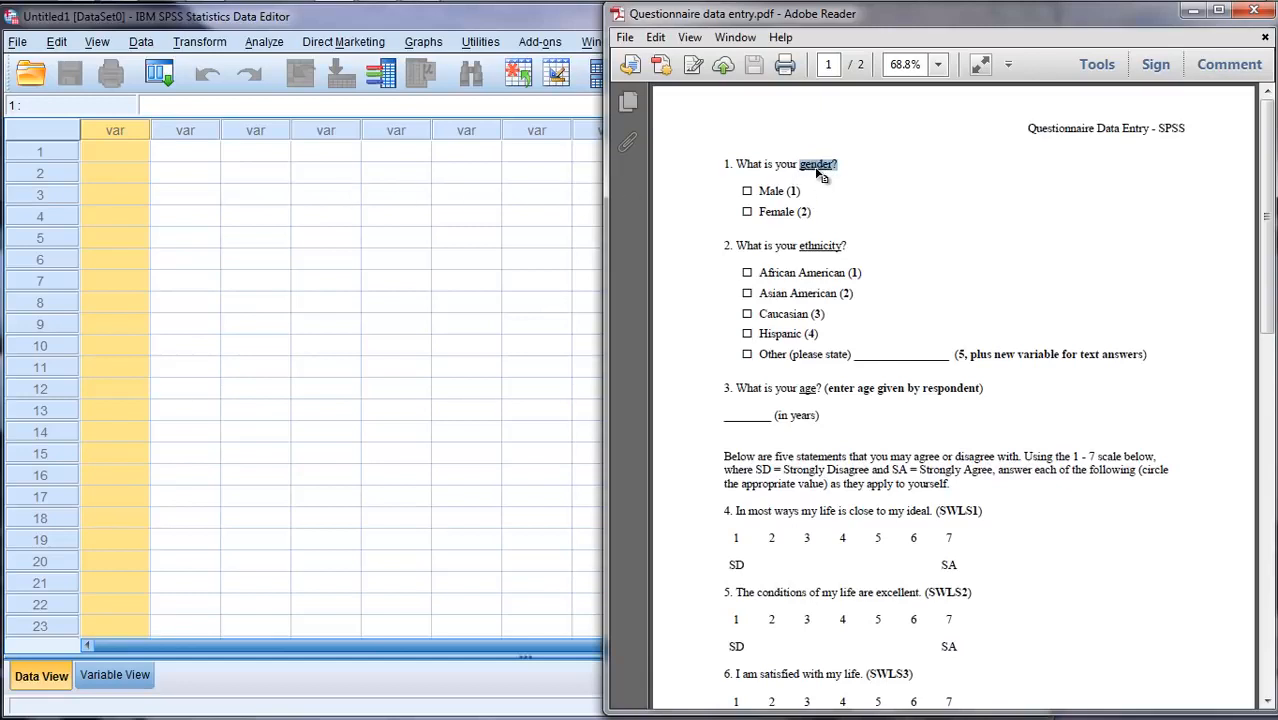
pyautogui.click(115, 678)
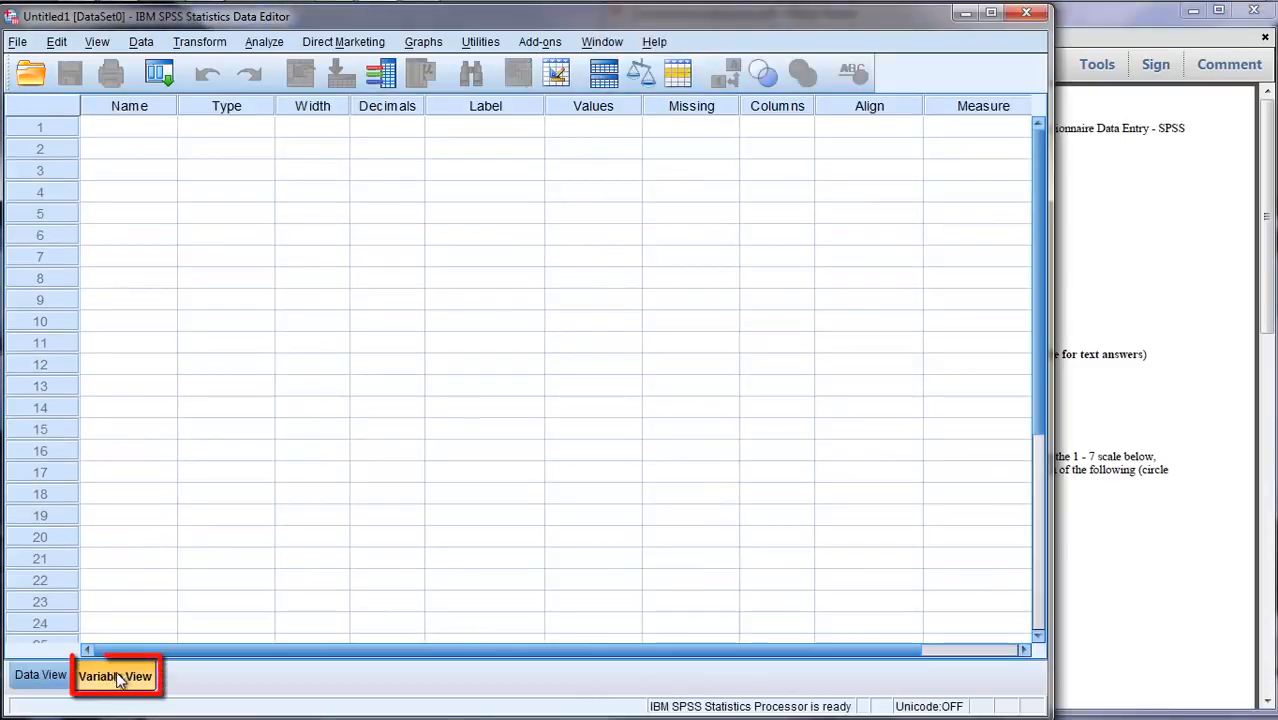
pyautogui.click(140, 130)
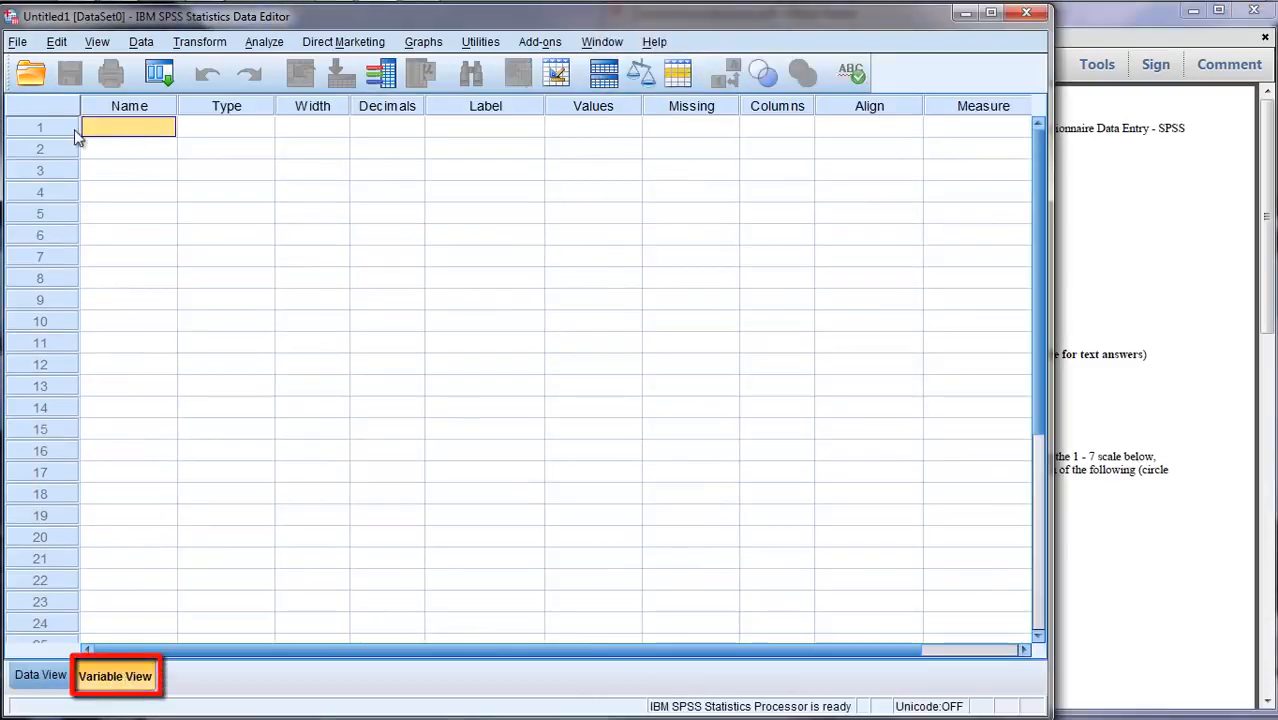
pyautogui.write('gender')
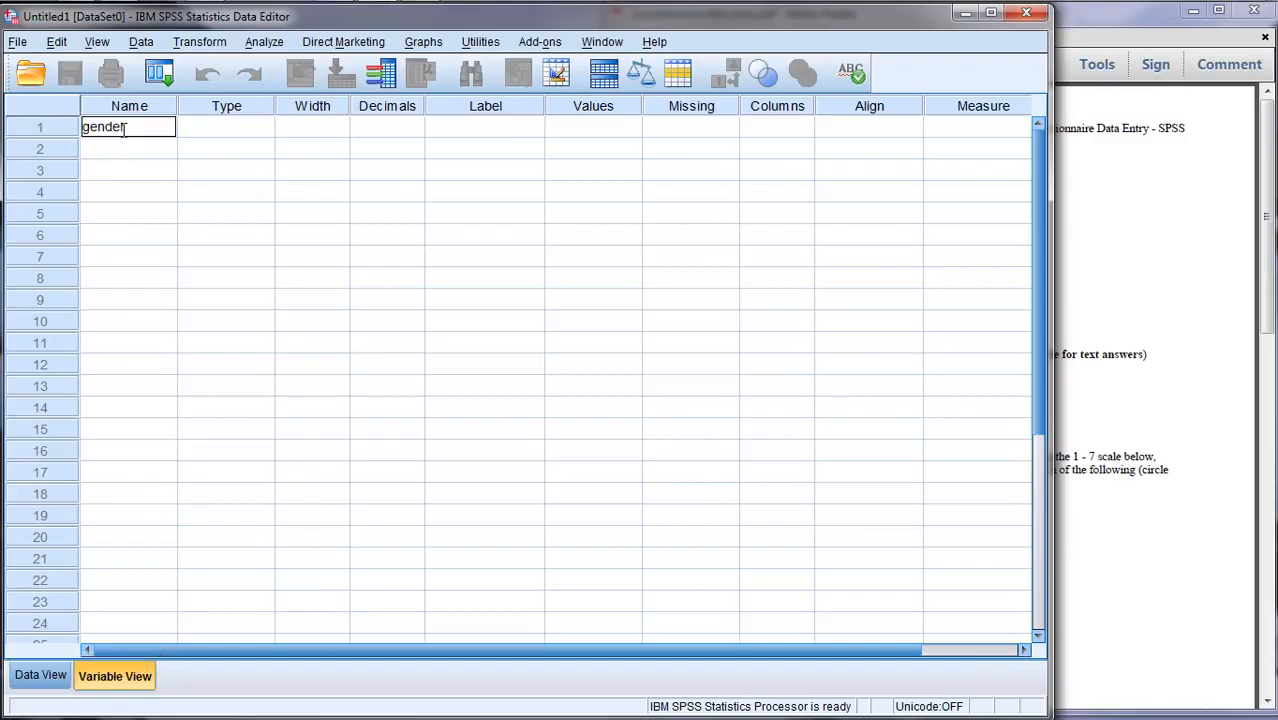
pyautogui.press('Return')
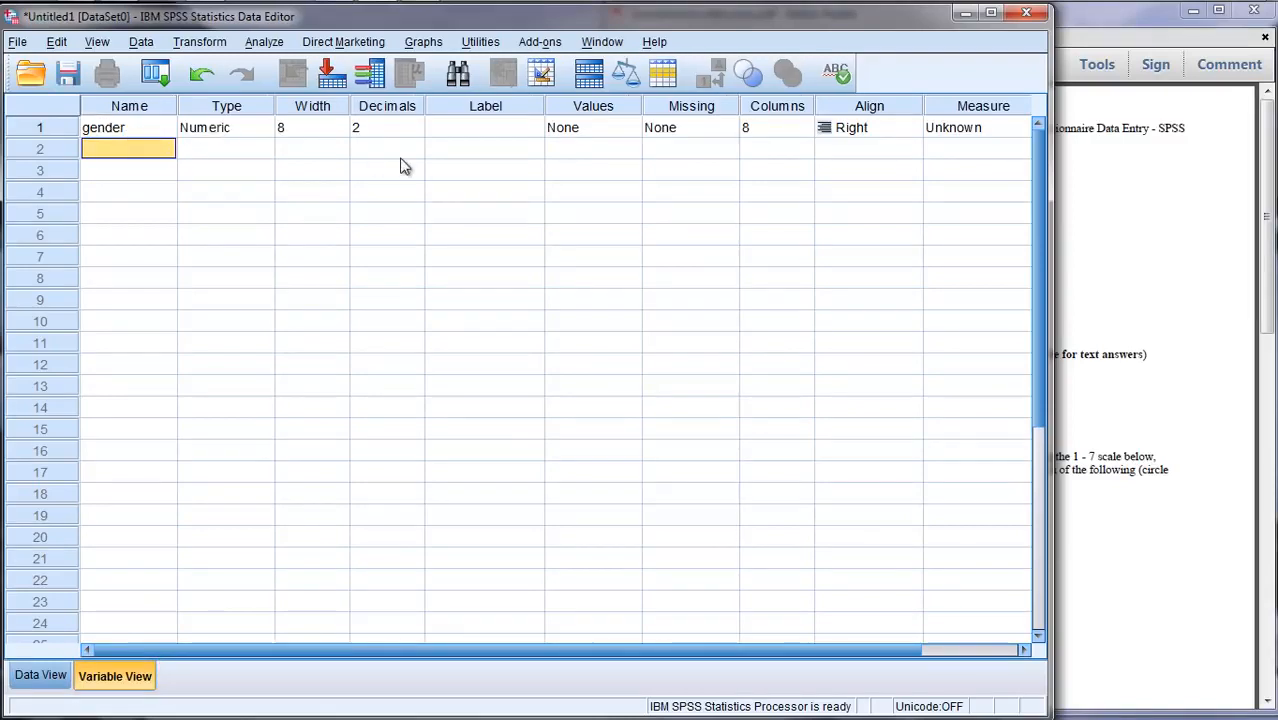
# Review the questionnaire's gender answers, look through the gender column's empty data cells in SPSS, and return to the variable definitions.
pyautogui.click(1161, 286)
pyautogui.moveTo(758, 191); pyautogui.dragTo(795, 214)
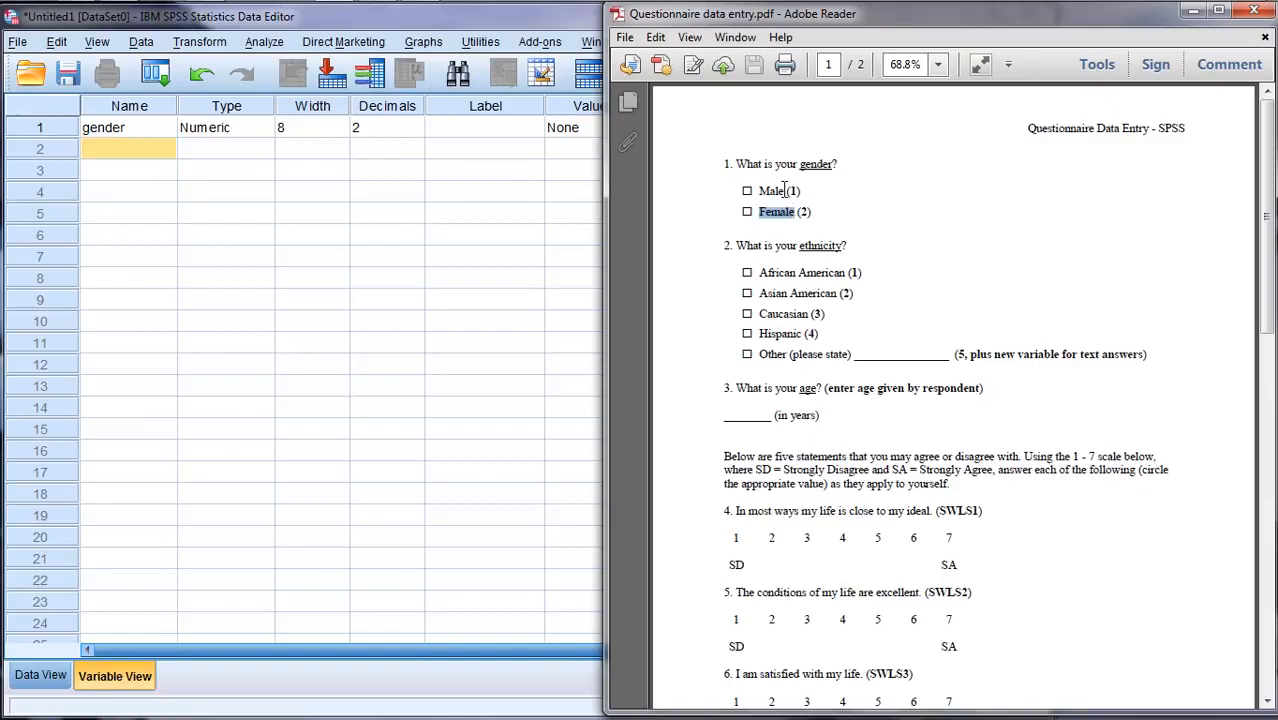
pyautogui.moveTo(788, 191); pyautogui.dragTo(800, 190)
pyautogui.click(746, 190)
pyautogui.click(40, 676)
pyautogui.click(133, 150)
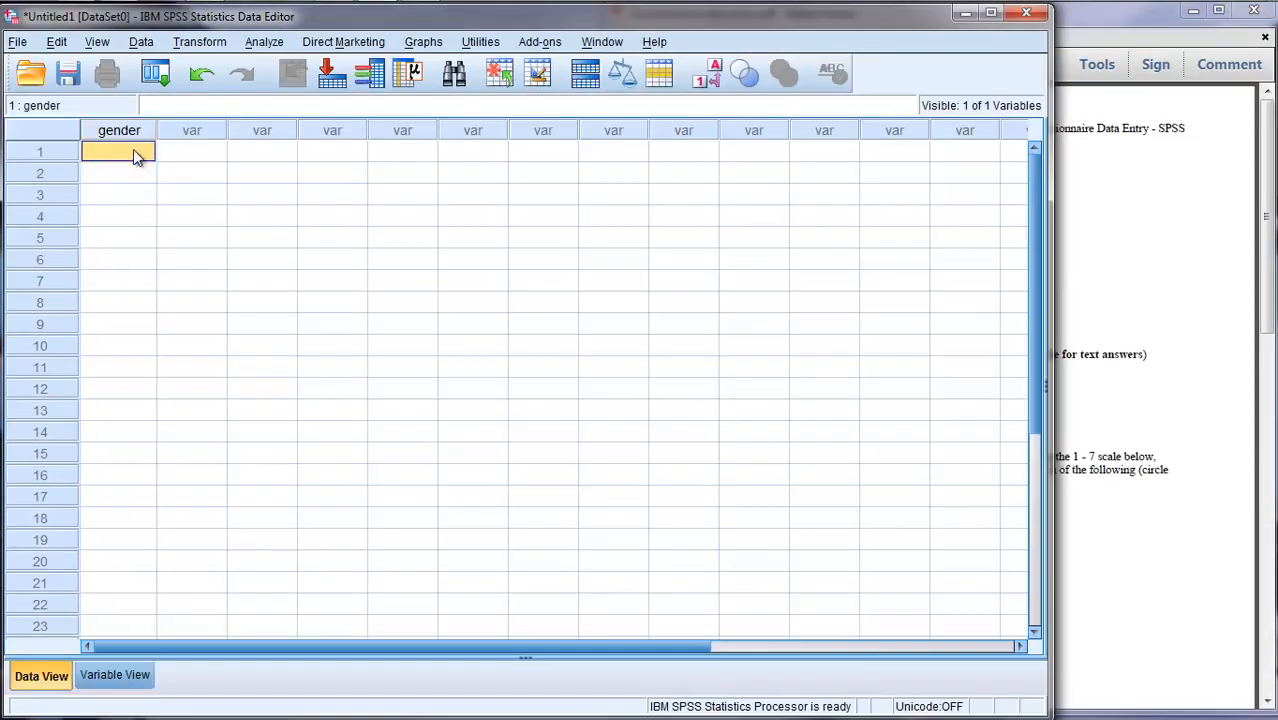
pyautogui.press('Down')
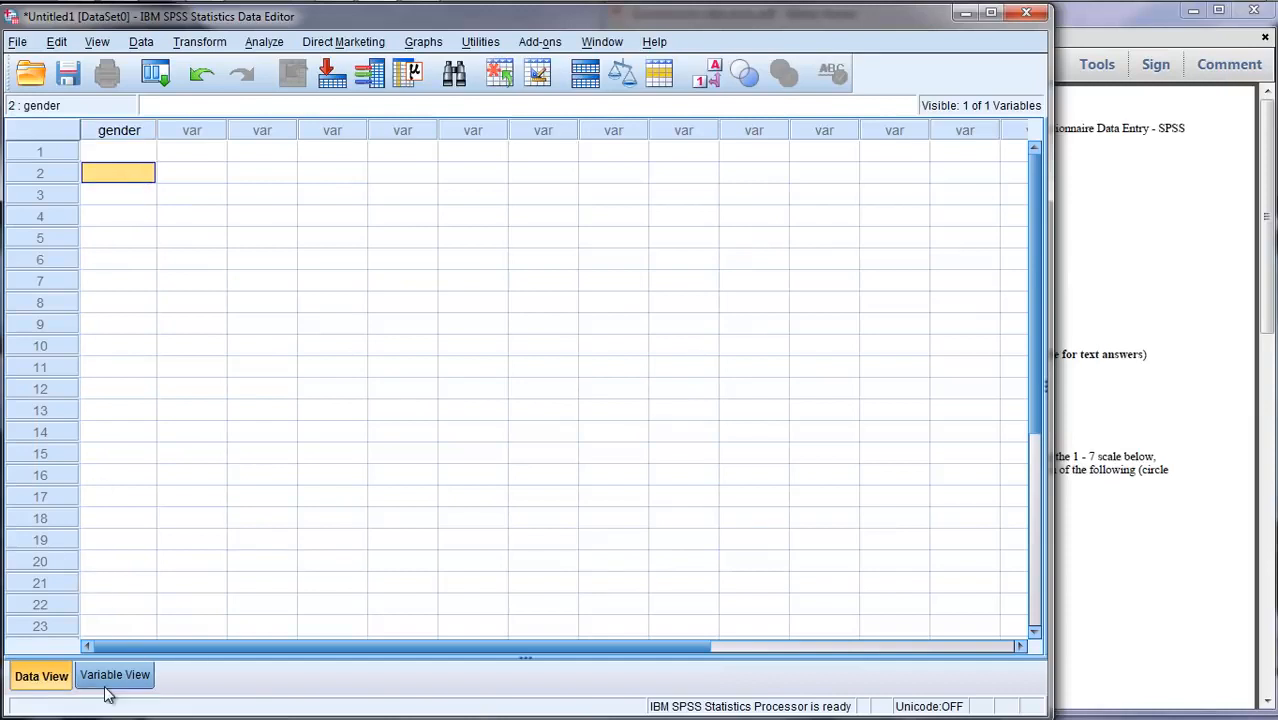
pyautogui.click(130, 196)
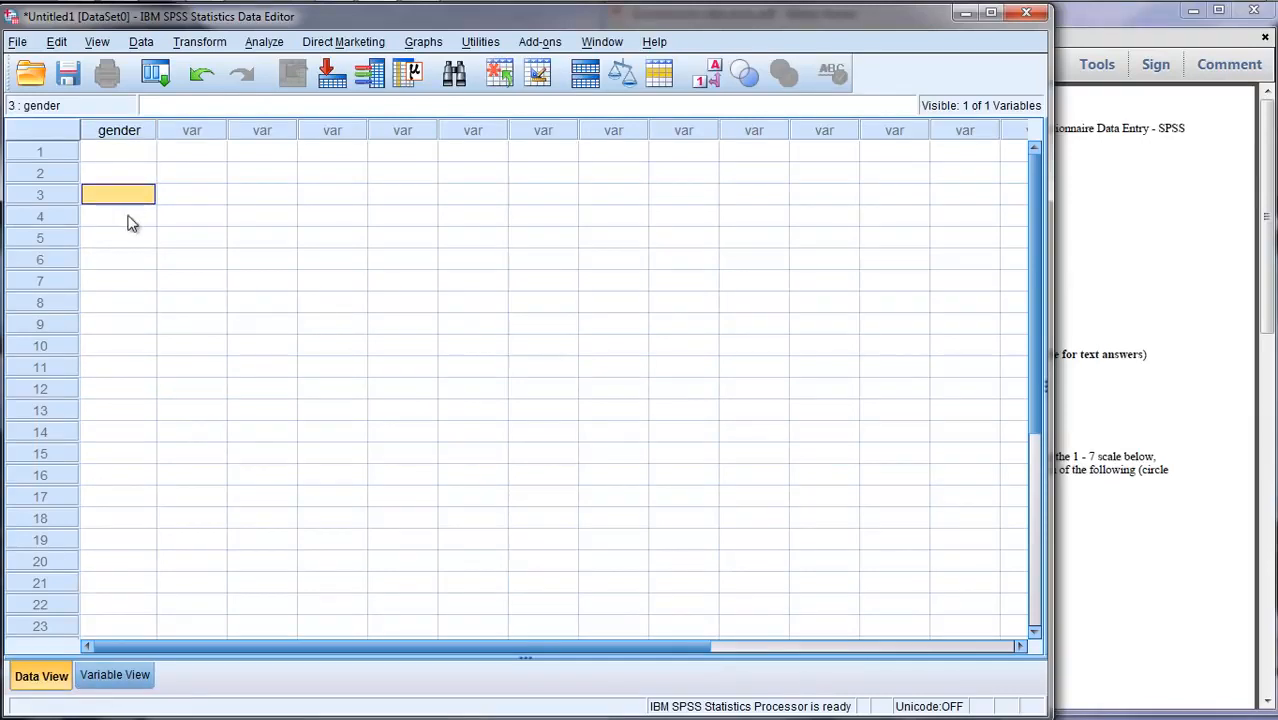
pyautogui.click(130, 237)
pyautogui.click(130, 279)
pyautogui.click(121, 676)
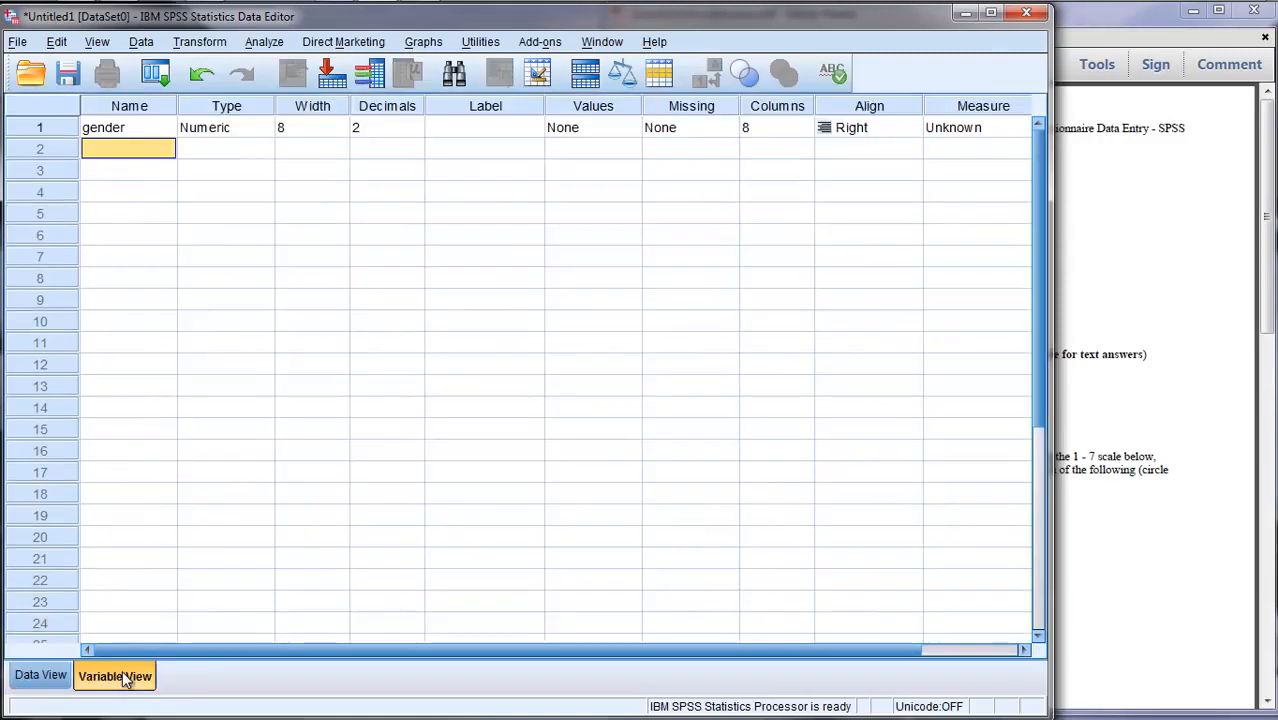
# Examine the numeric codes for Male and Female under the questionnaire's gender question.
pyautogui.click(1196, 257)
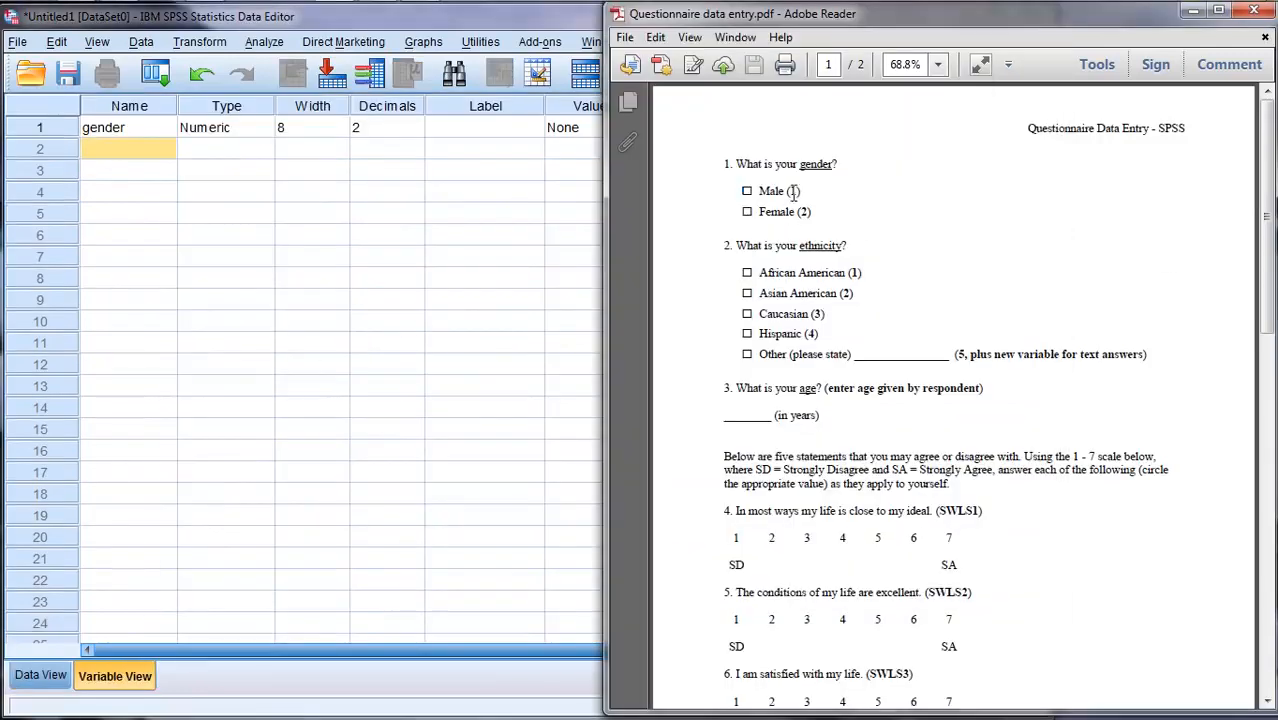
pyautogui.moveTo(785, 190); pyautogui.dragTo(803, 190)
pyautogui.click(795, 193)
pyautogui.moveTo(797, 212); pyautogui.dragTo(811, 216)
pyautogui.moveTo(758, 190); pyautogui.dragTo(805, 191)
pyautogui.click(803, 191)
pyautogui.doubleClick(784, 214)
pyautogui.moveTo(799, 212); pyautogui.dragTo(821, 215)
# In SPSS, open the gender variable's value labels and add value 1 with the label Male.
pyautogui.click(503, 248)
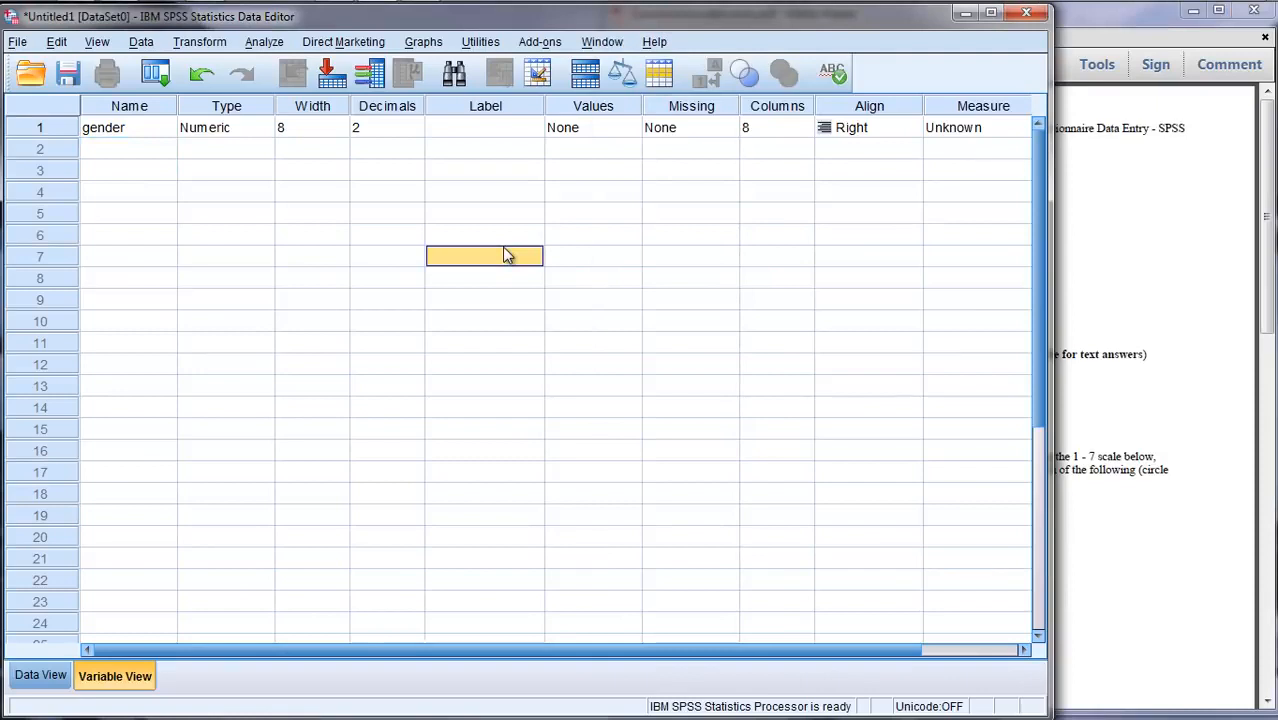
pyautogui.click(590, 135)
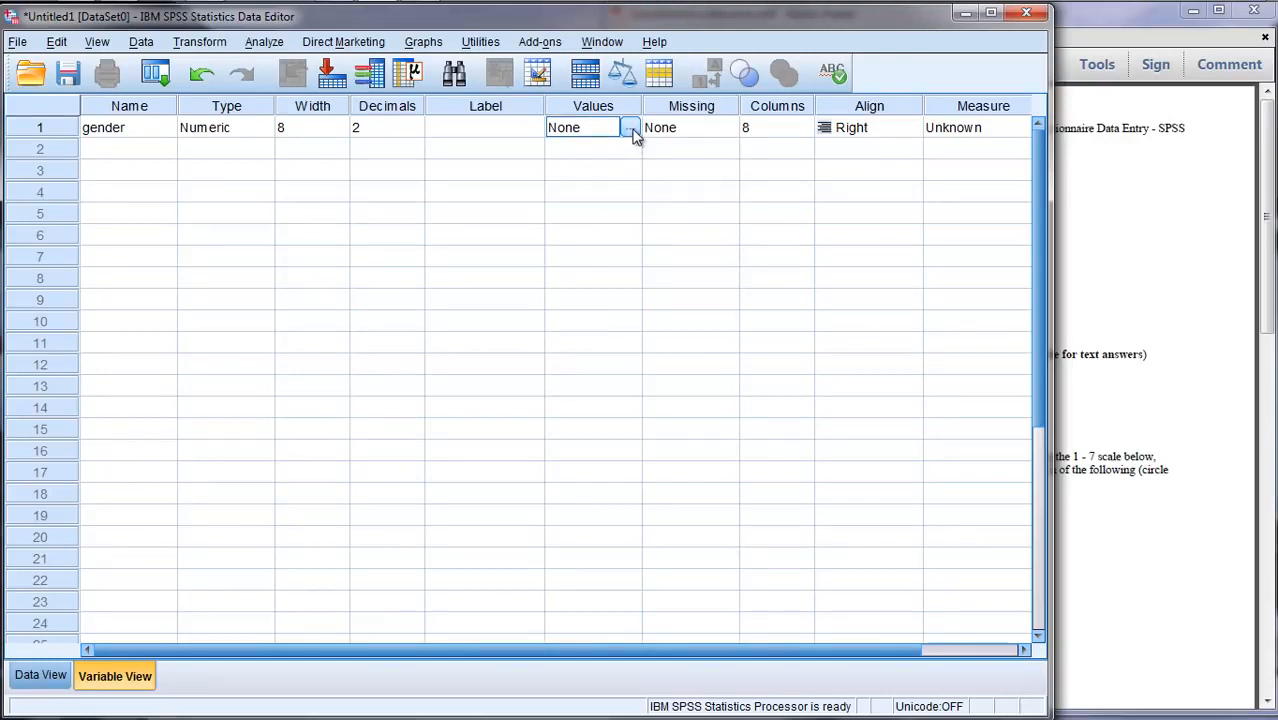
pyautogui.click(629, 129)
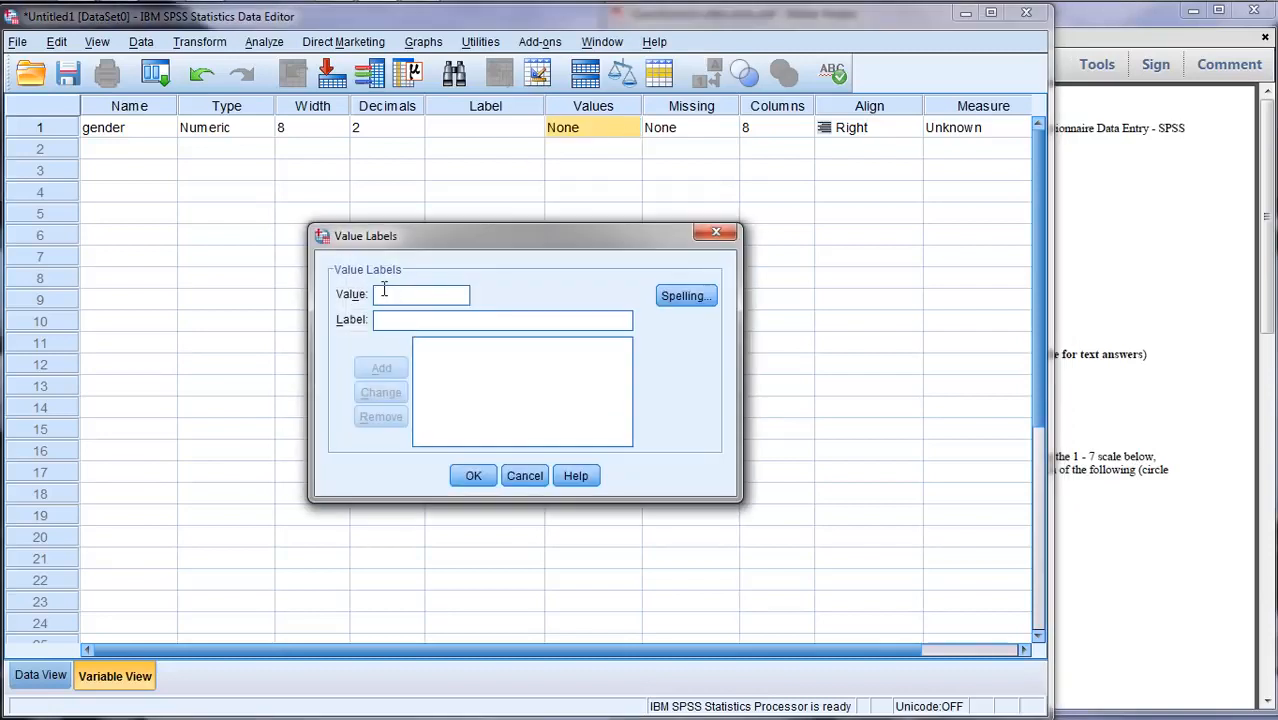
pyautogui.click(1141, 252)
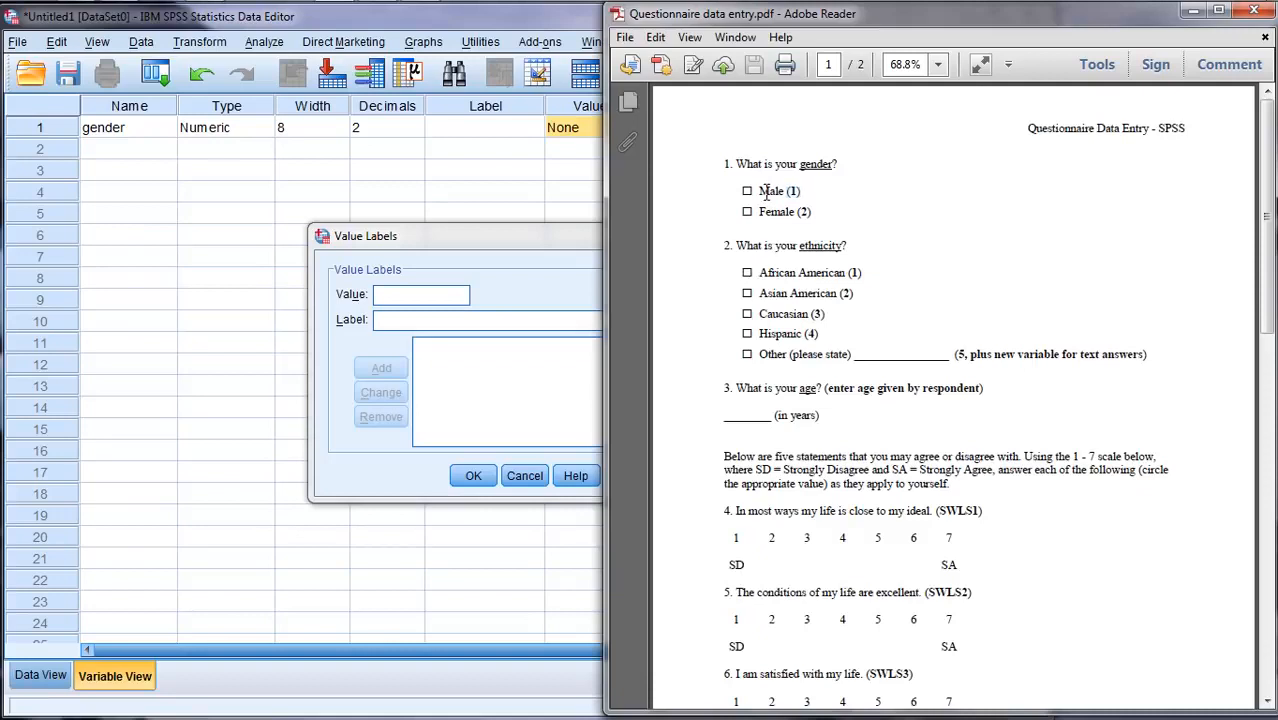
pyautogui.click(378, 295)
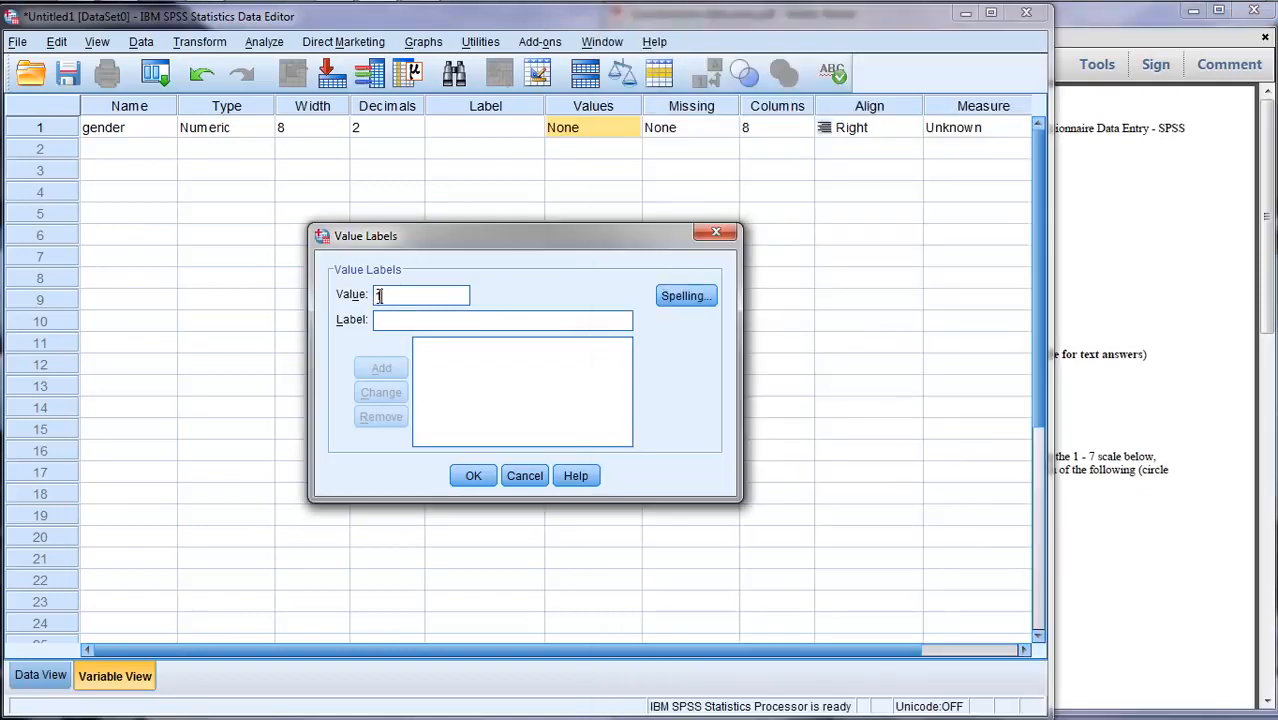
pyautogui.click(378, 320)
pyautogui.write('Male')
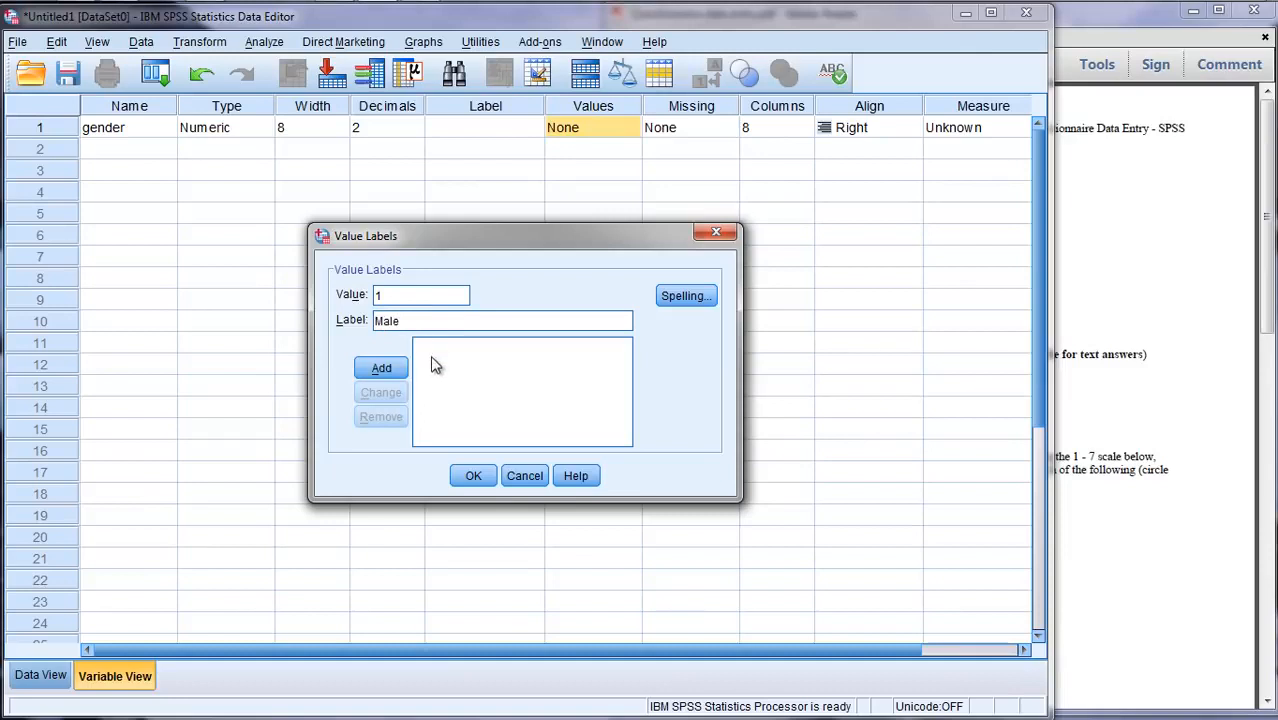
pyautogui.click(390, 369)
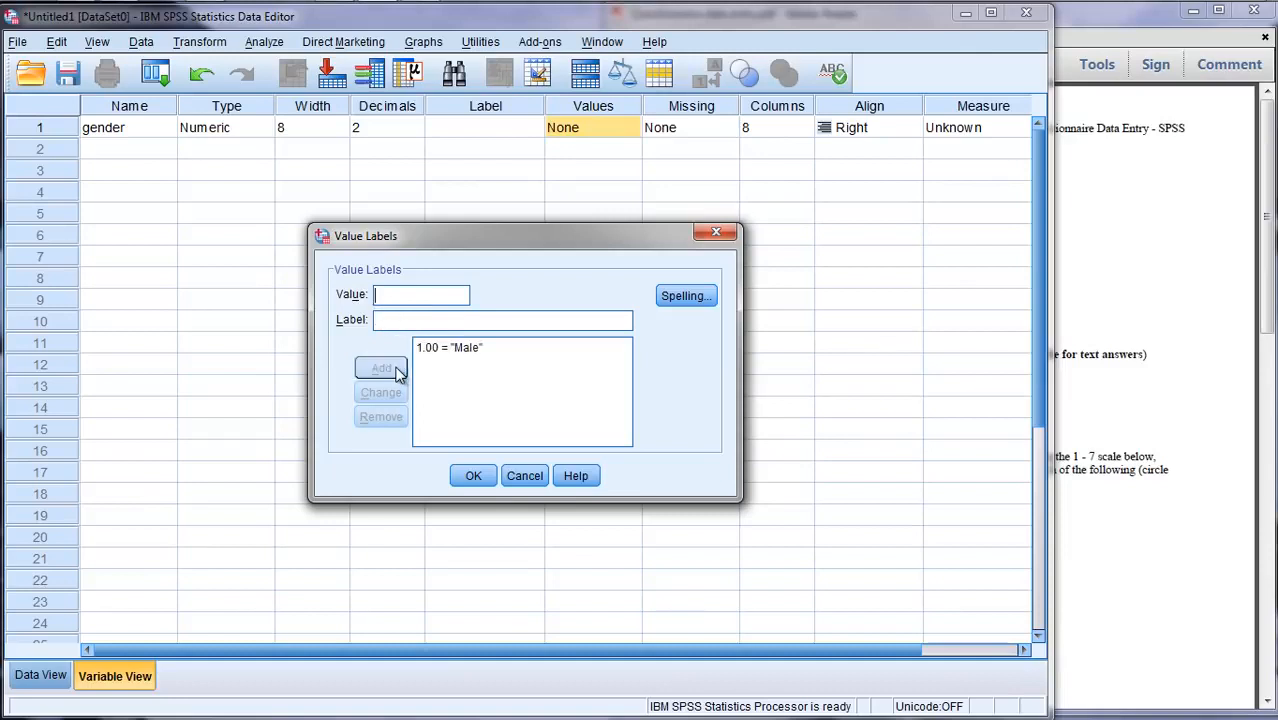
# Add value 2 with the label Female to the gender variable and apply the value labels.
pyautogui.click(1224, 318)
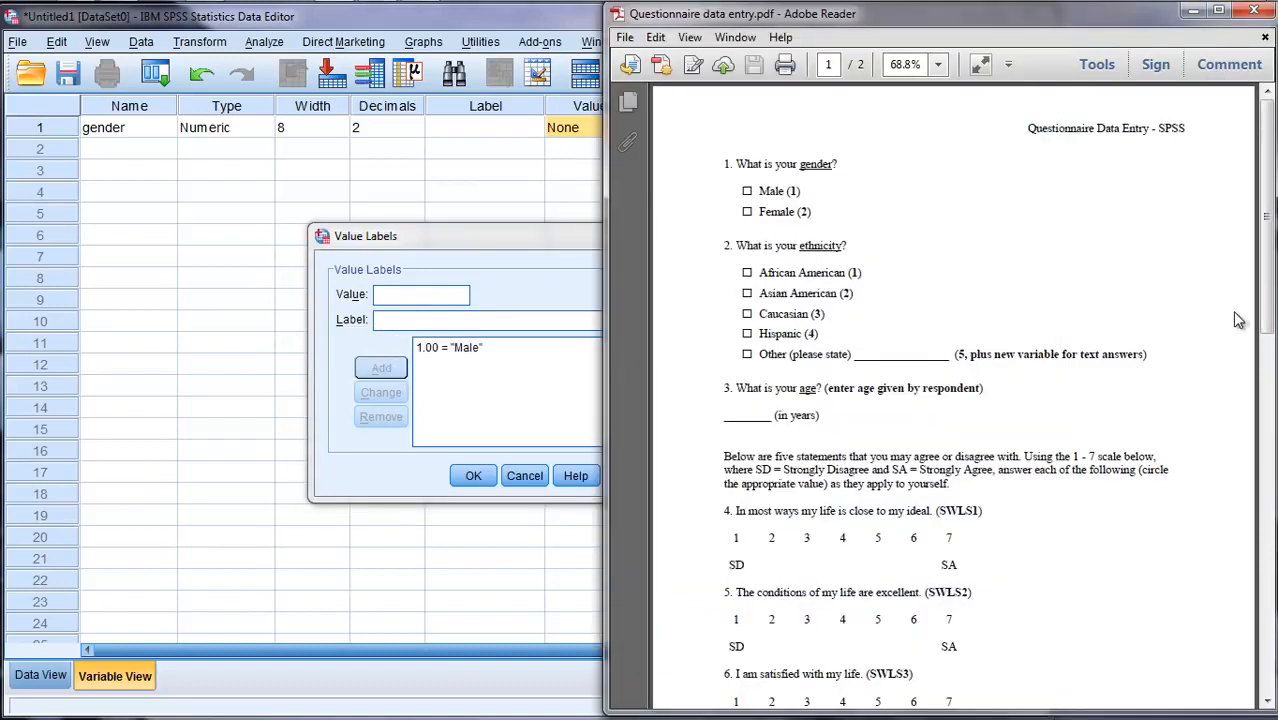
pyautogui.doubleClick(777, 214)
pyautogui.click(388, 291)
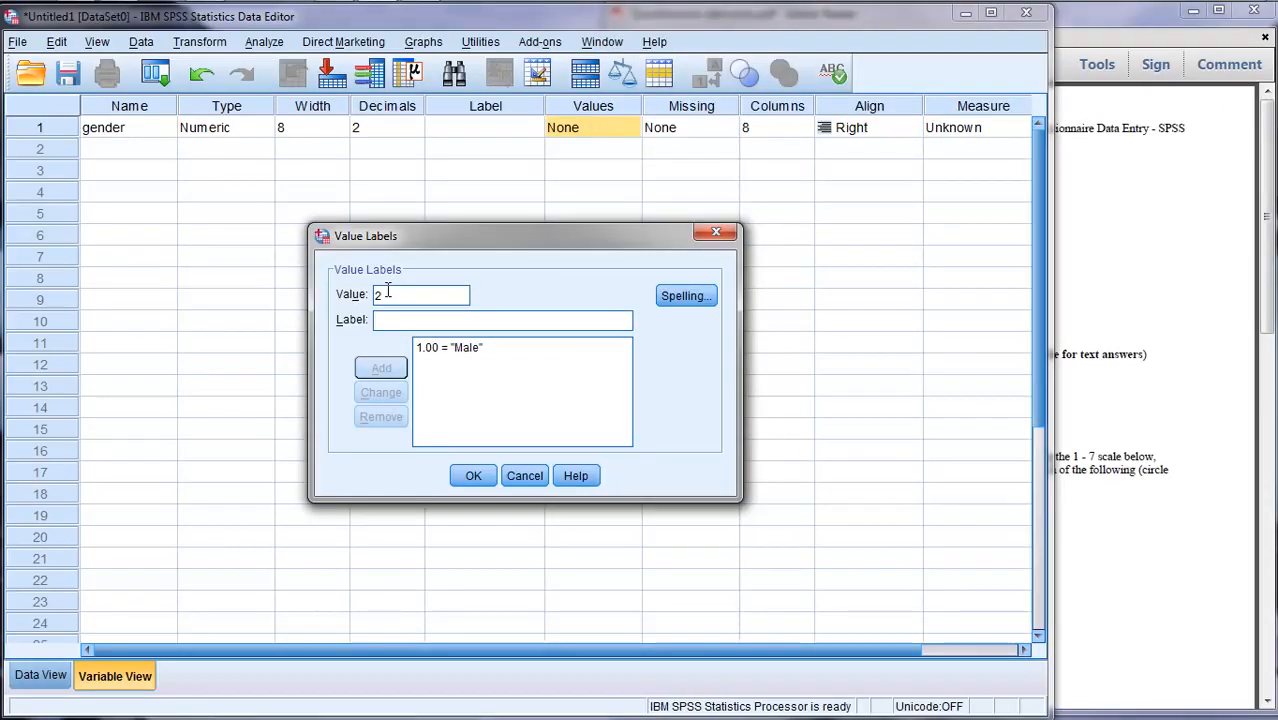
pyautogui.write('Female')
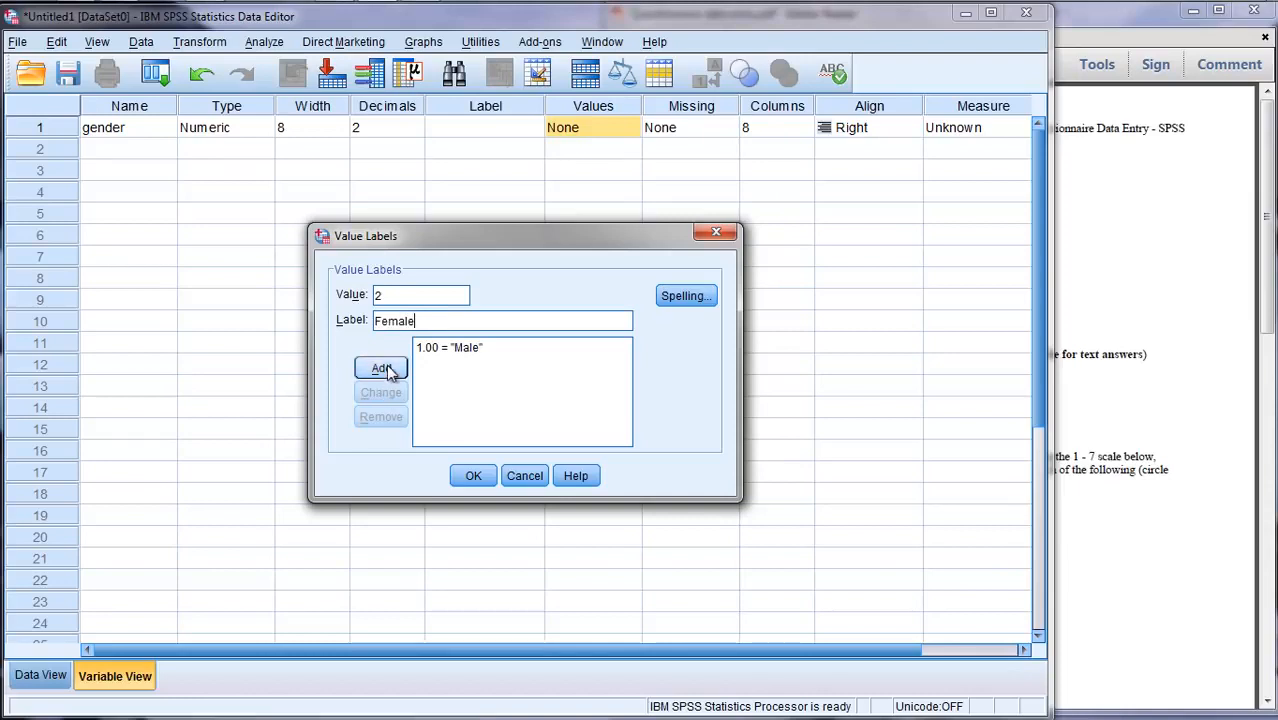
pyautogui.click(389, 367)
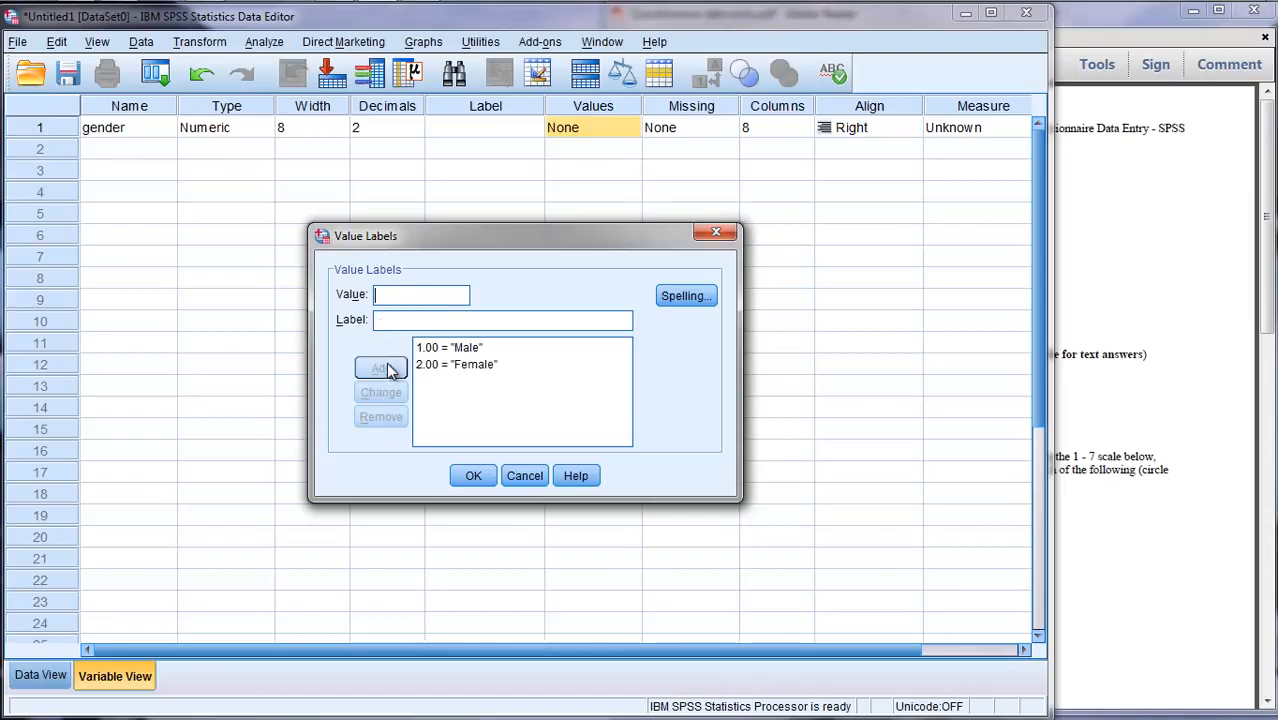
pyautogui.click(487, 366)
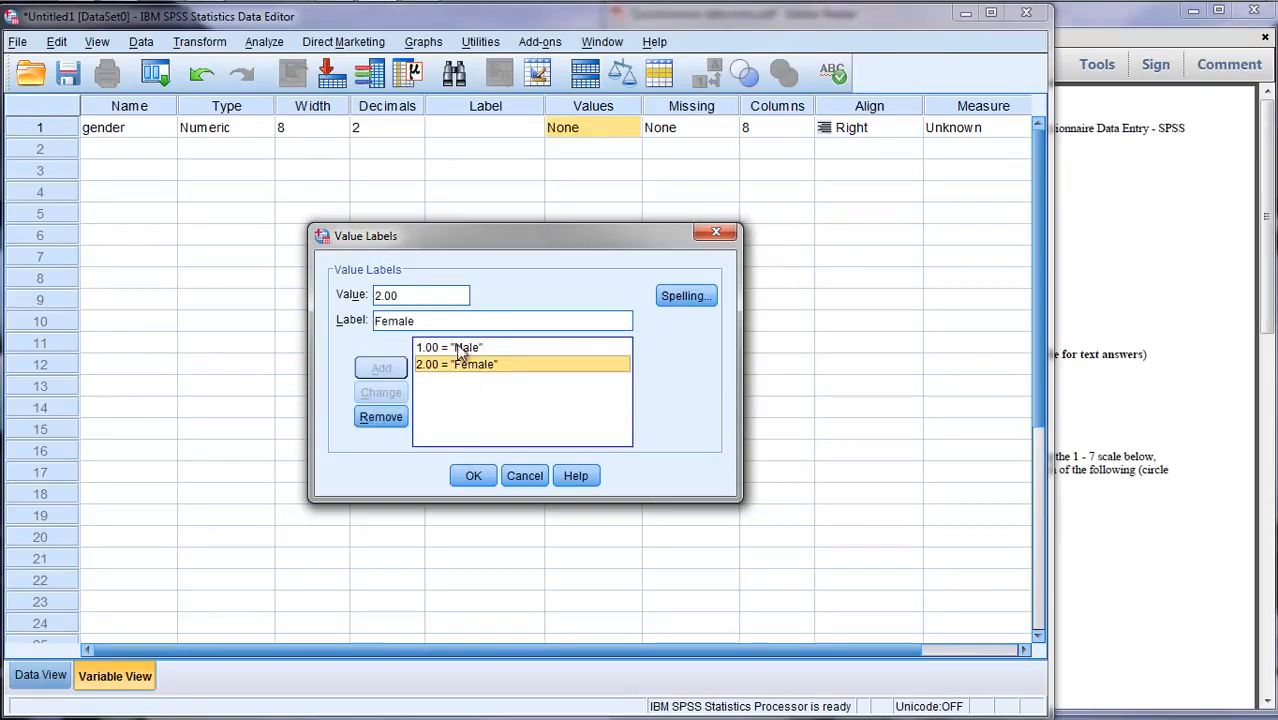
pyautogui.click(474, 480)
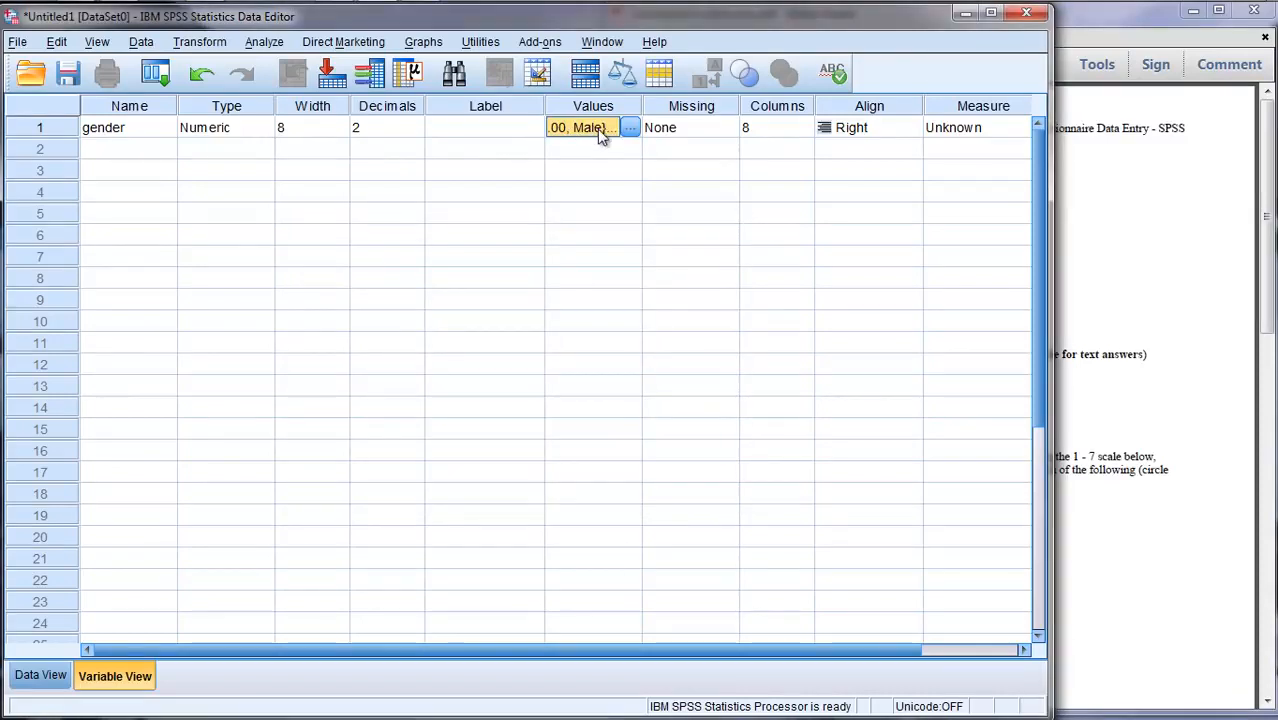
# Check the questionnaire's ethnicity question, and in SPSS define a second variable named ethnicity.
pyautogui.click(1146, 241)
pyautogui.moveTo(799, 250); pyautogui.dragTo(843, 251)
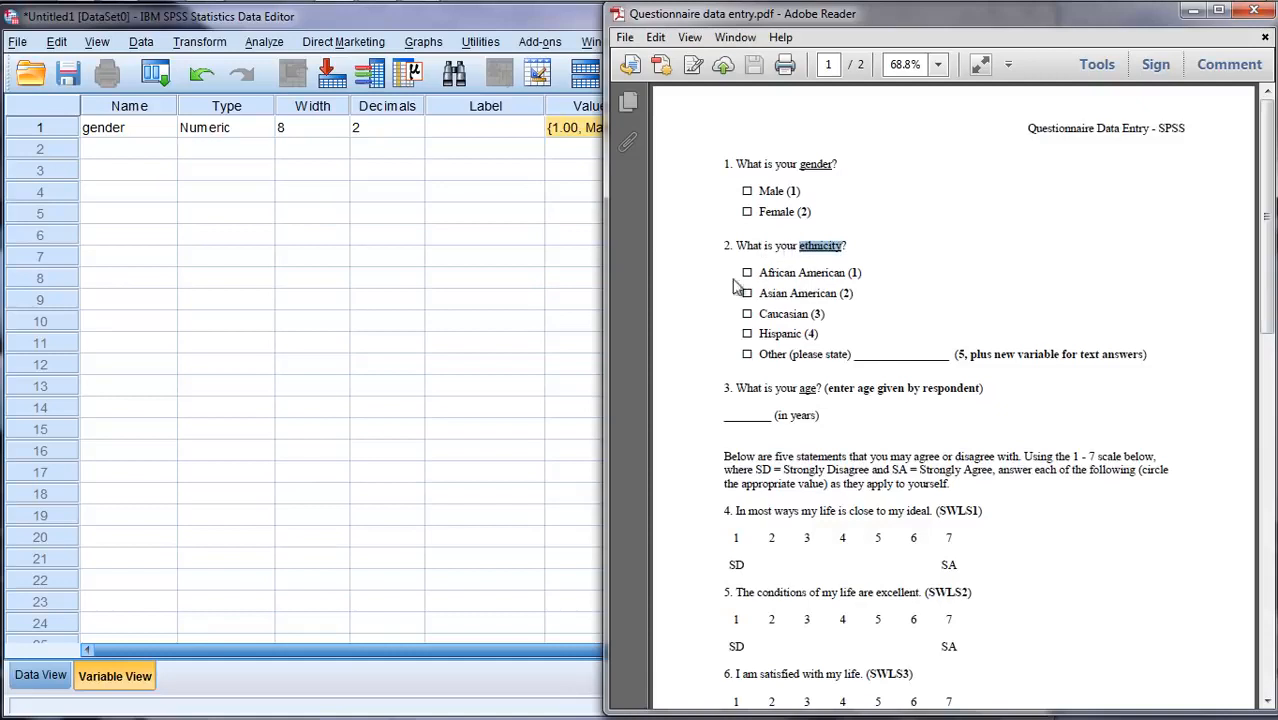
pyautogui.click(116, 149)
pyautogui.write('ethnicity')
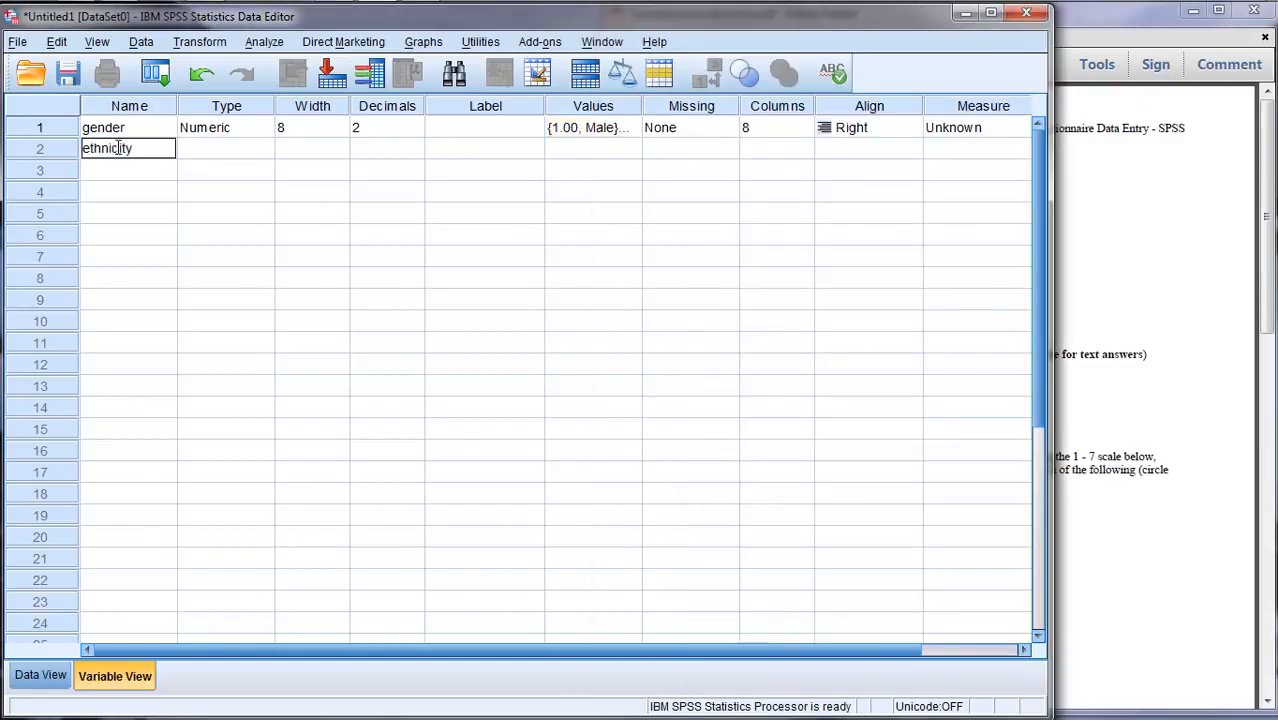
pyautogui.press('Return')
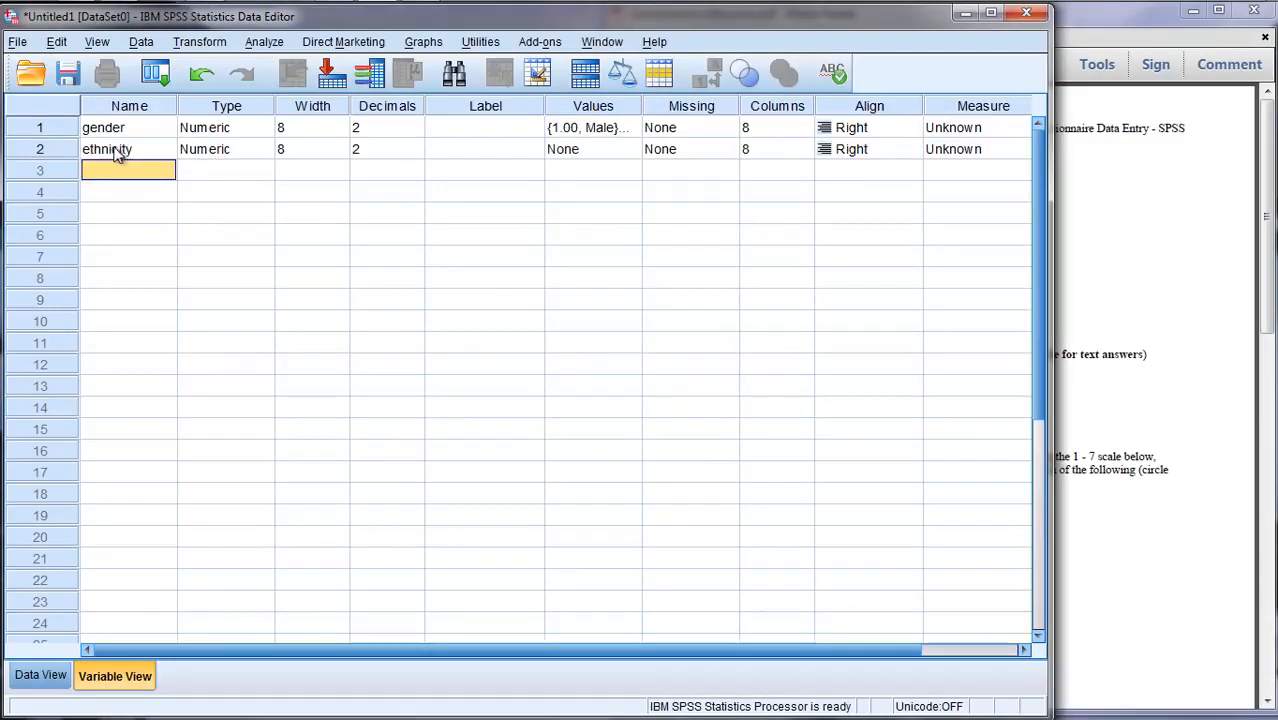
# Consult the questionnaire's ethnicity codes, open the ethnicity variable's value labels in SPSS, and add value 1 with the label African American.
pyautogui.click(1220, 330)
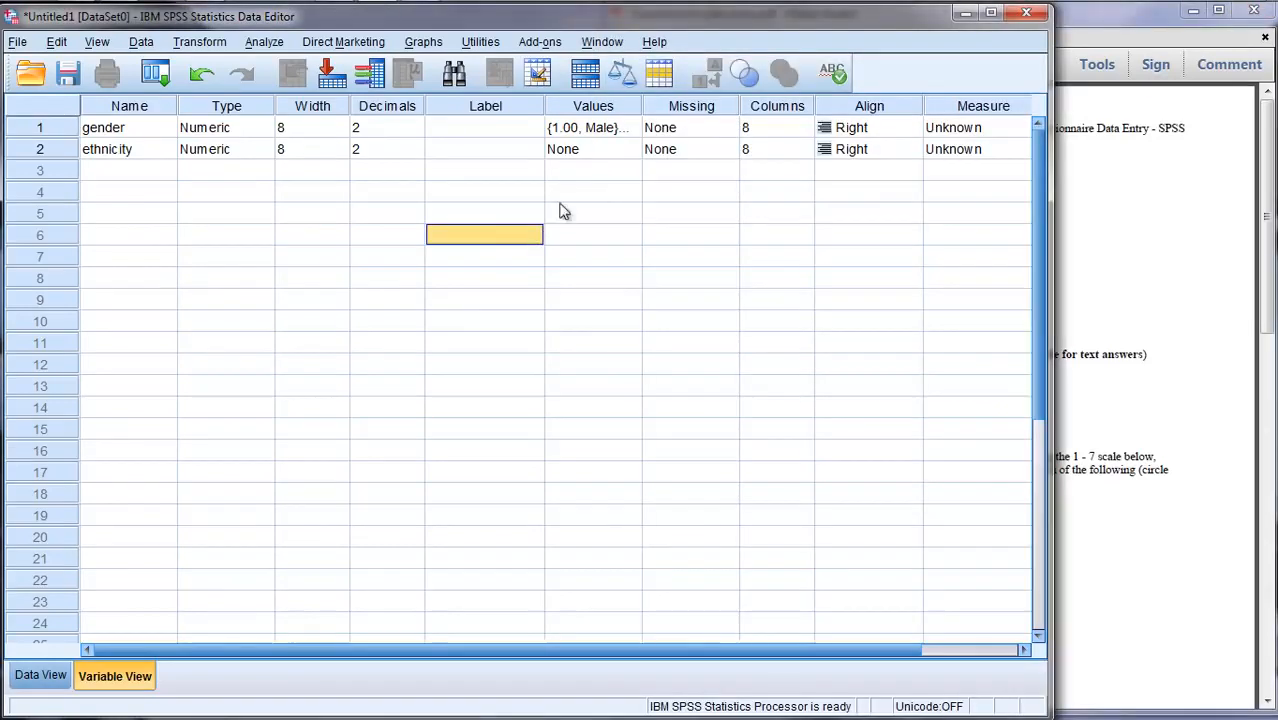
pyautogui.click(590, 150)
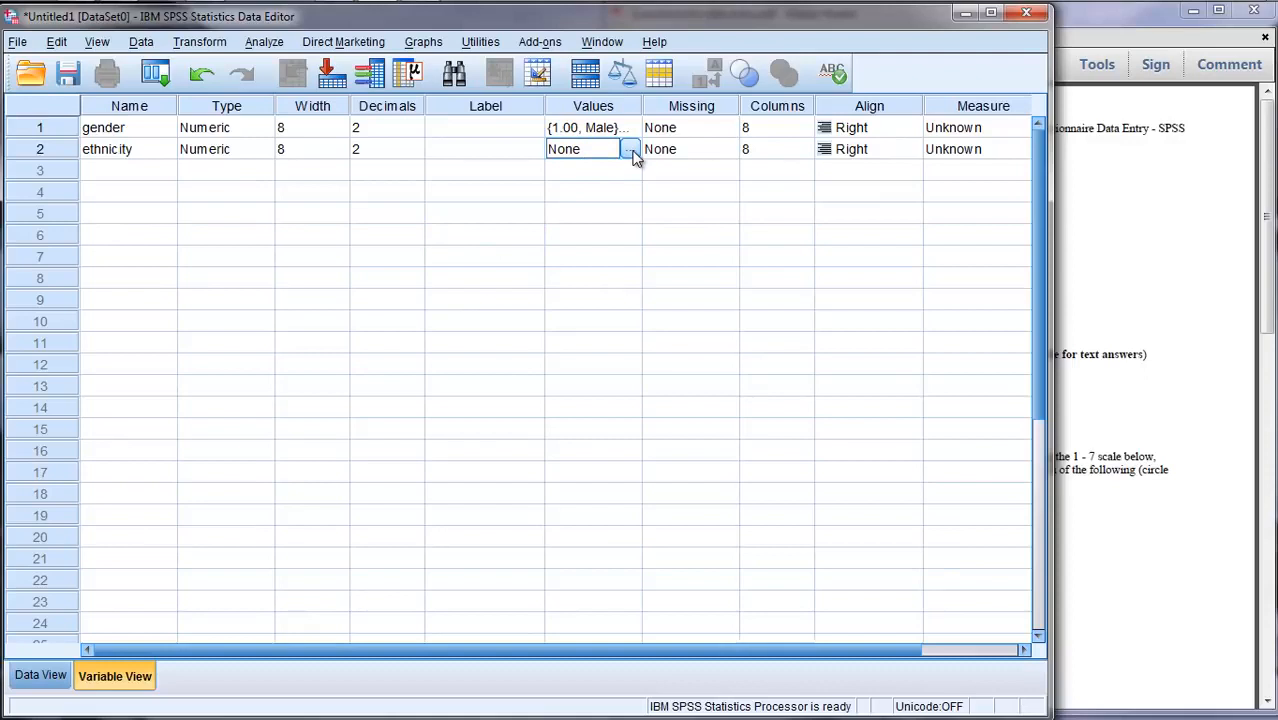
pyautogui.click(631, 150)
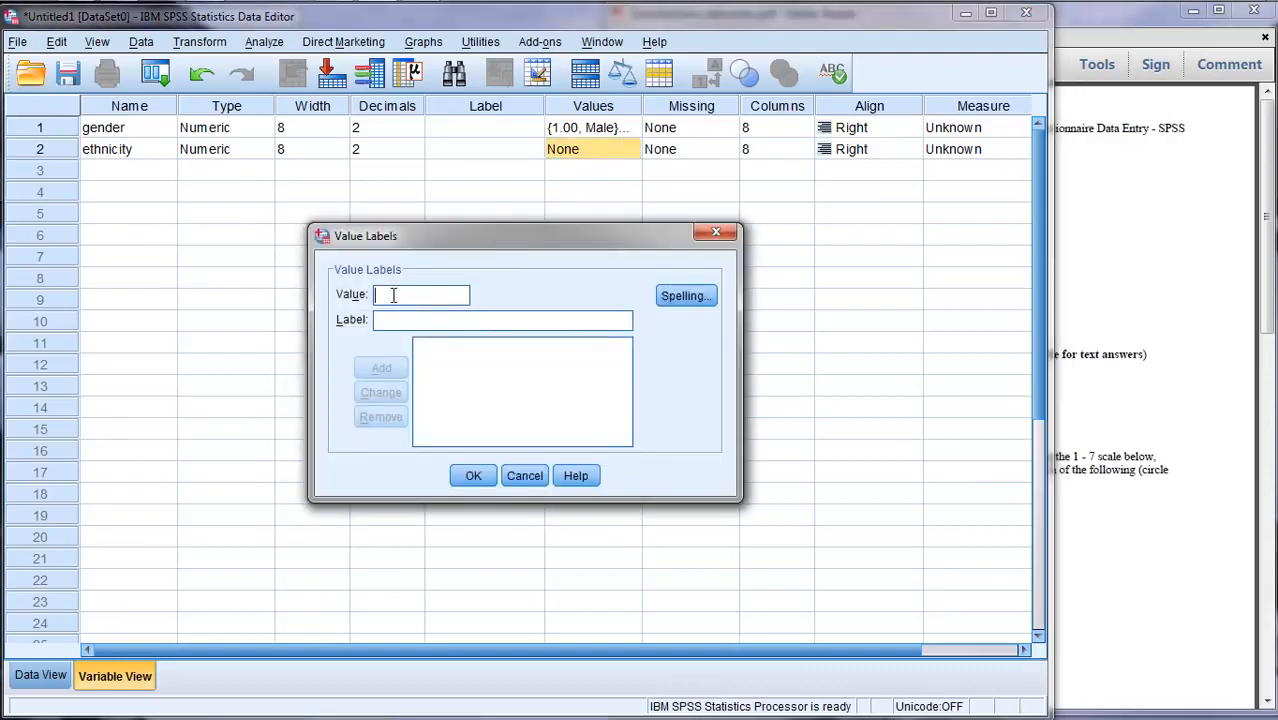
pyautogui.press('Tab')
pyautogui.write('African AMeri')
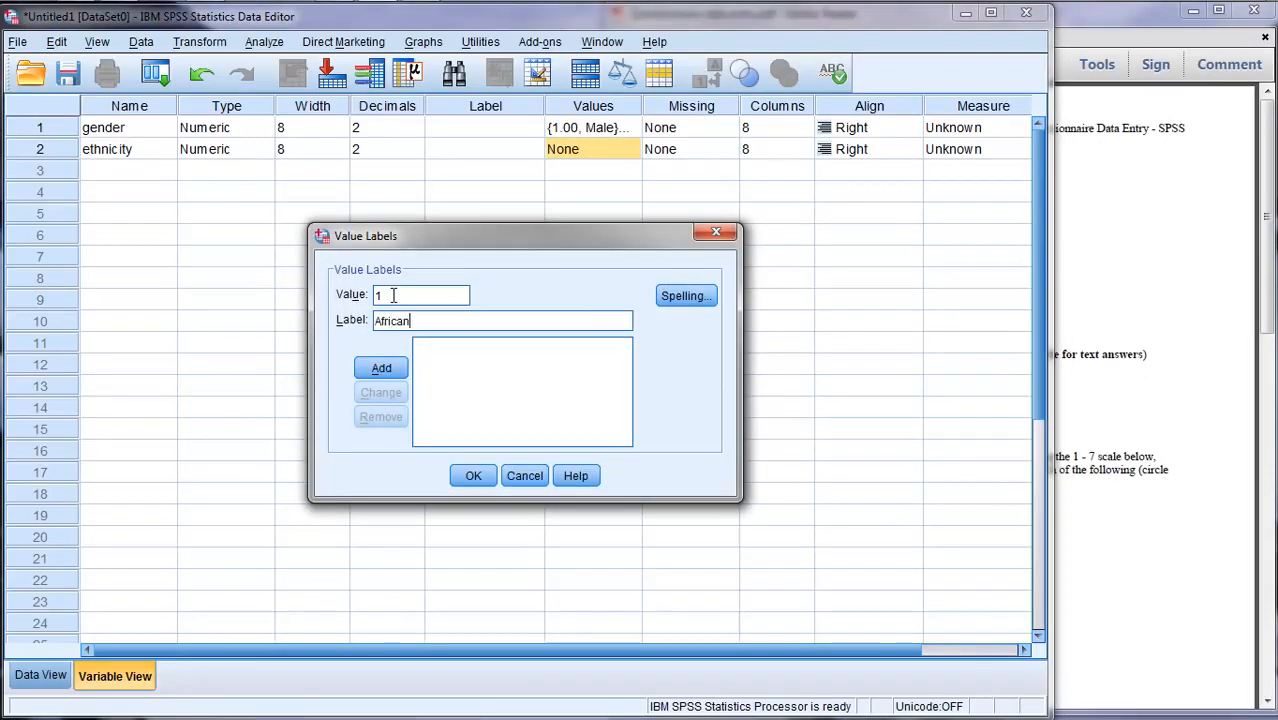
pyautogui.press('BackSpace')
pyautogui.press('BackSpace')
pyautogui.press('BackSpace')
pyautogui.press('BackSpace')
pyautogui.write('merican')
pyautogui.press('Return')
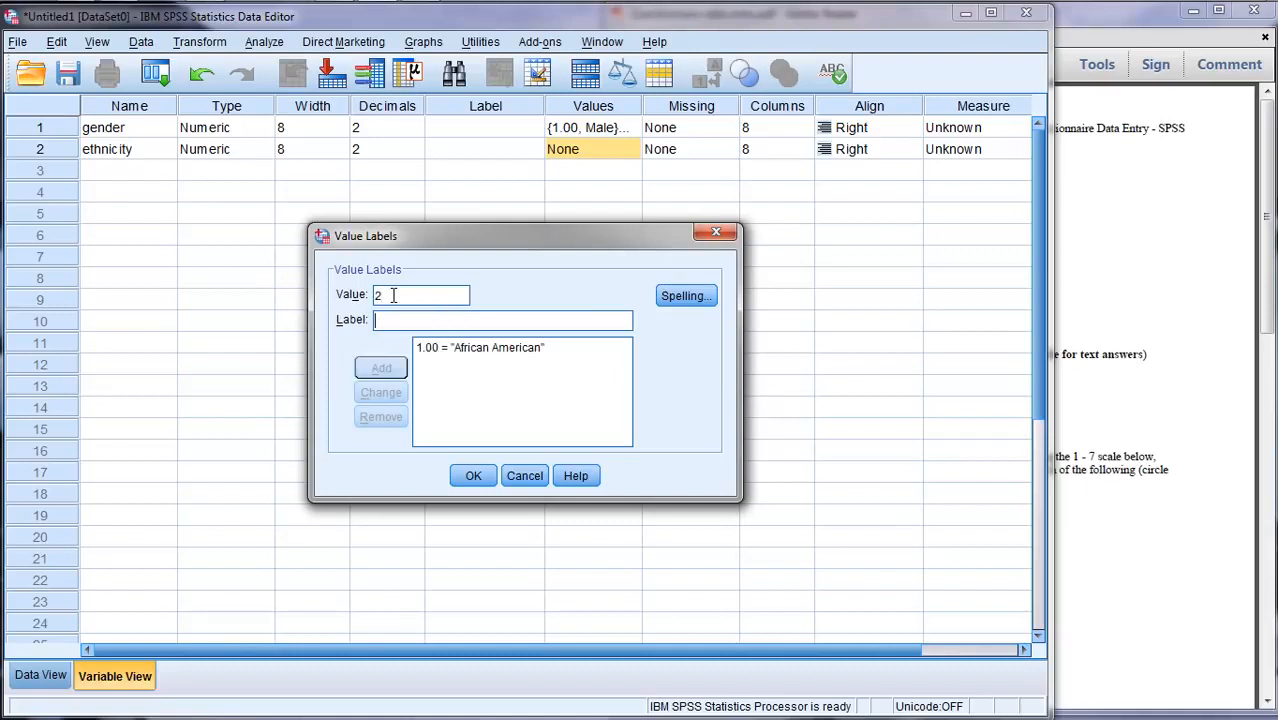
# Add value 2 with the label Asian American to the ethnicity variable.
pyautogui.write('Asian Amweri')
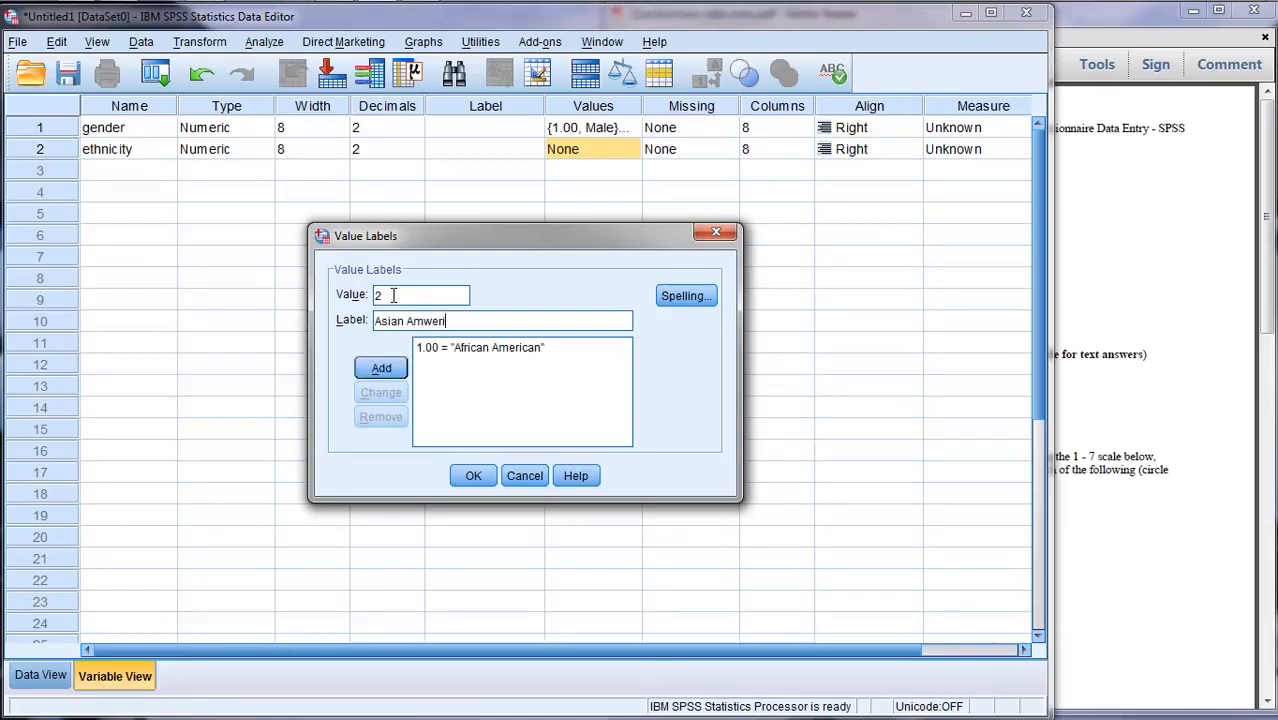
pyautogui.press('BackSpace')
pyautogui.write('eri')
pyautogui.press('Return')
# Add value 3 with the label Caucasian to the ethnicity variable.
pyautogui.write('3')
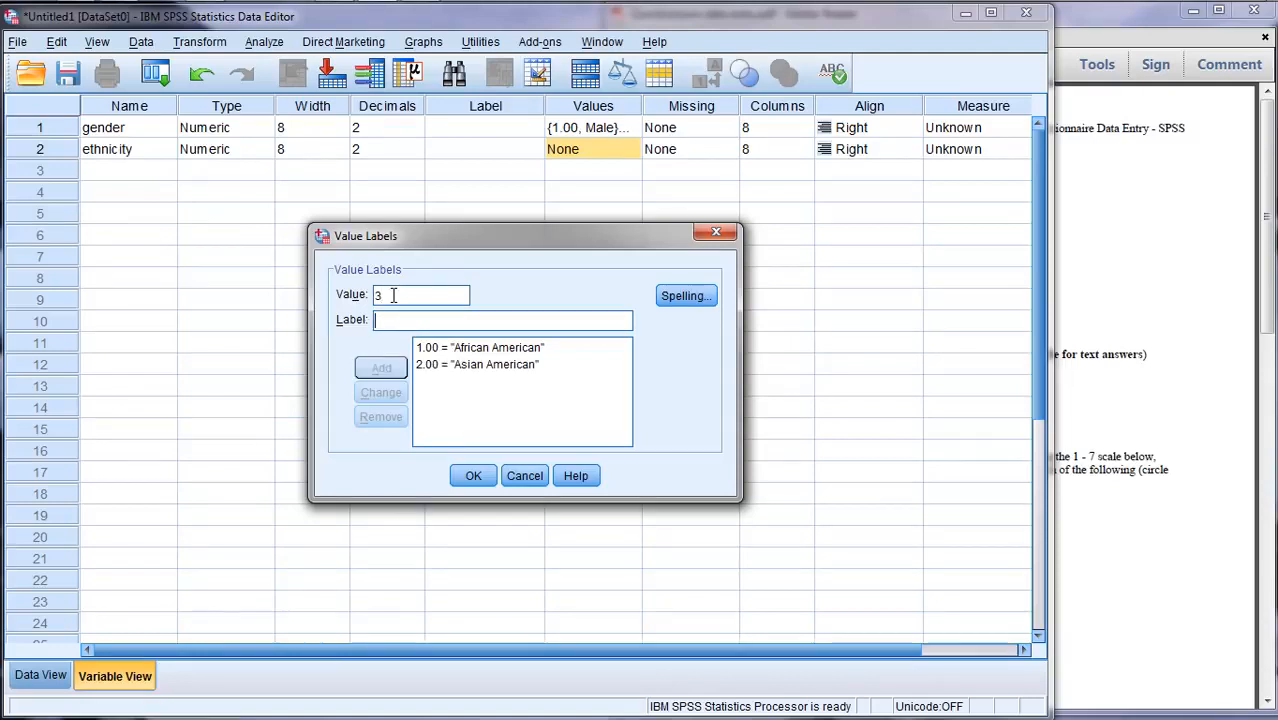
pyautogui.press('Tab')
pyautogui.write('Ca')
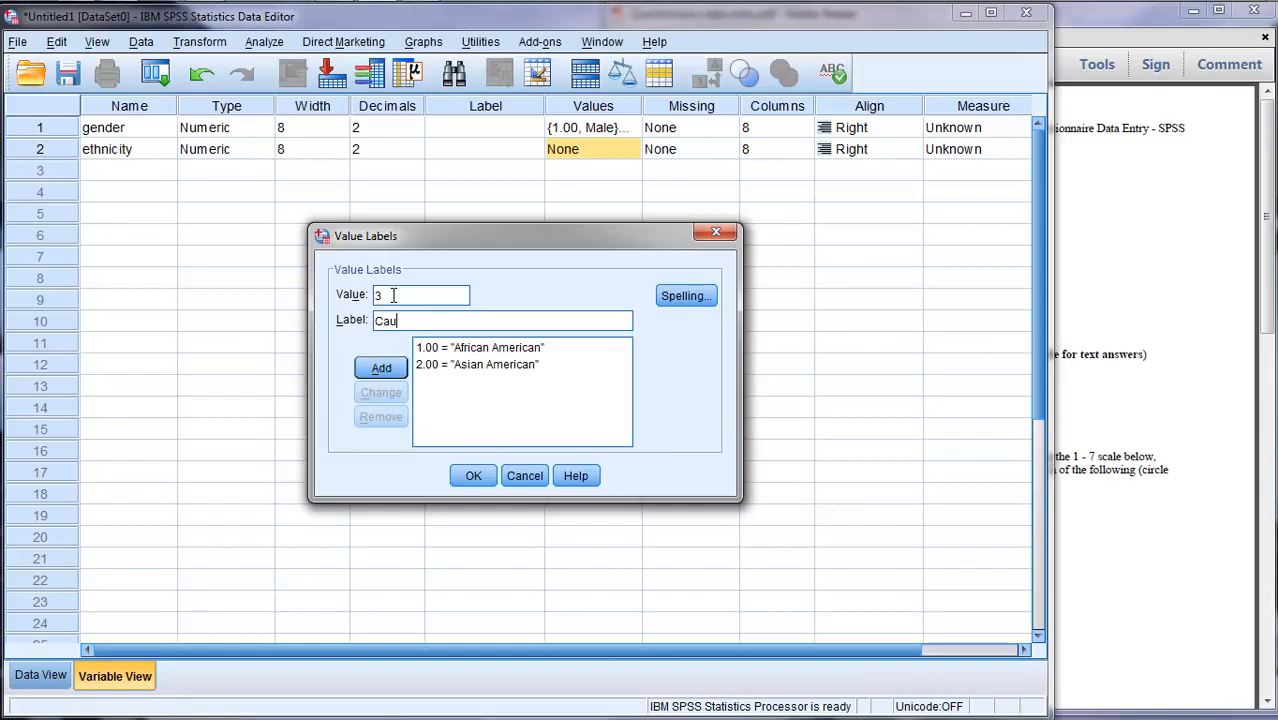
pyautogui.write('ucasian')
pyautogui.press('Return')
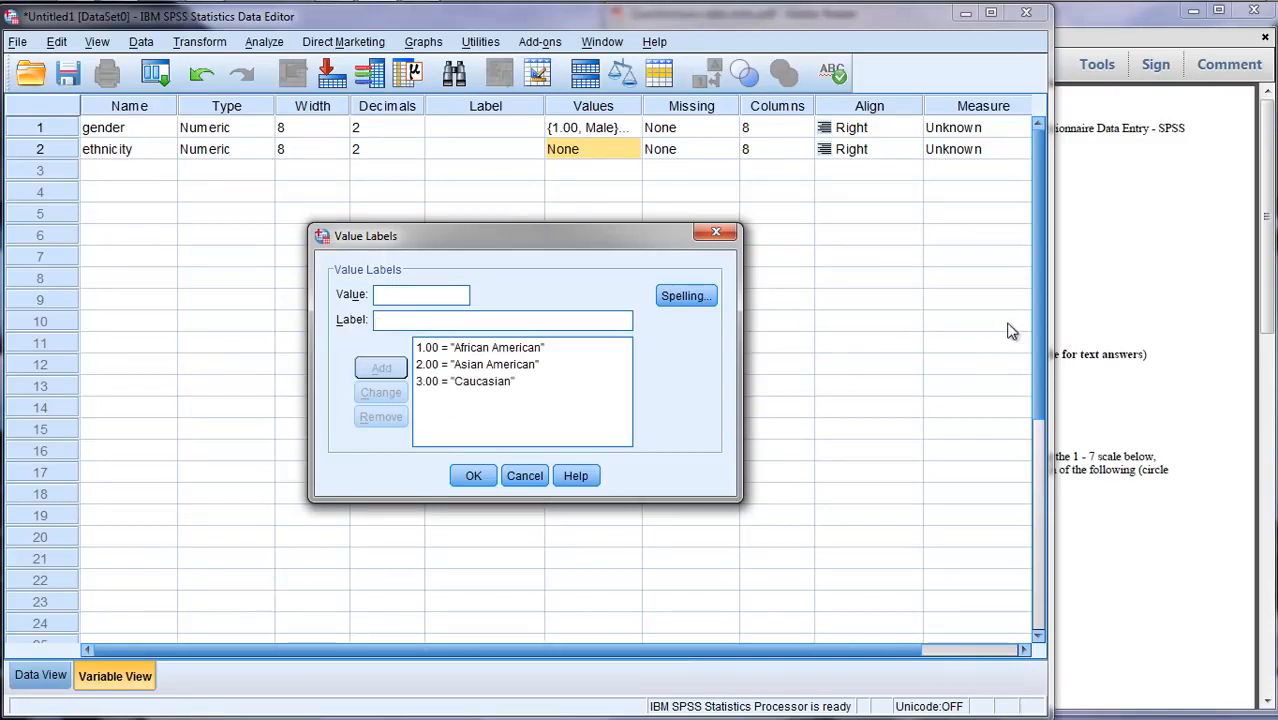
# Check the remaining ethnicity codes in the questionnaire PDF, and in SPSS add value 4 with the label Hispanic.
pyautogui.click(1086, 322)
pyautogui.moveTo(765, 313); pyautogui.dragTo(850, 355)
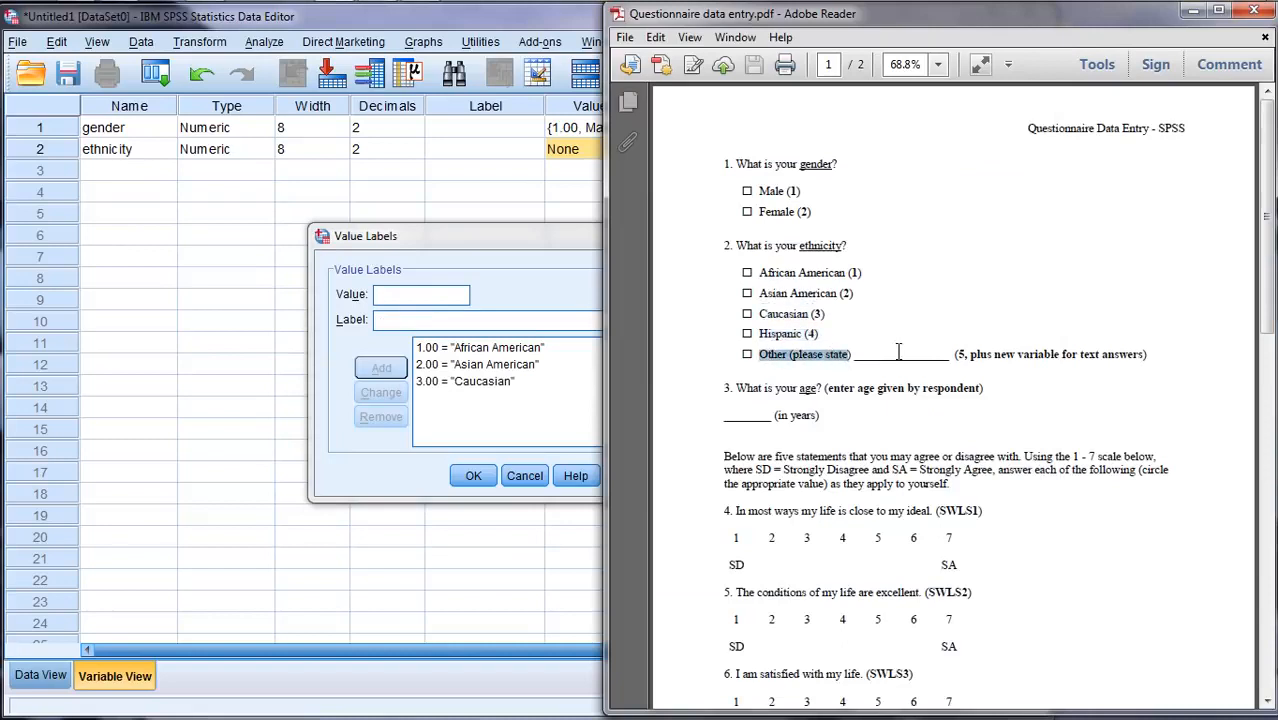
pyautogui.moveTo(954, 354); pyautogui.dragTo(967, 354)
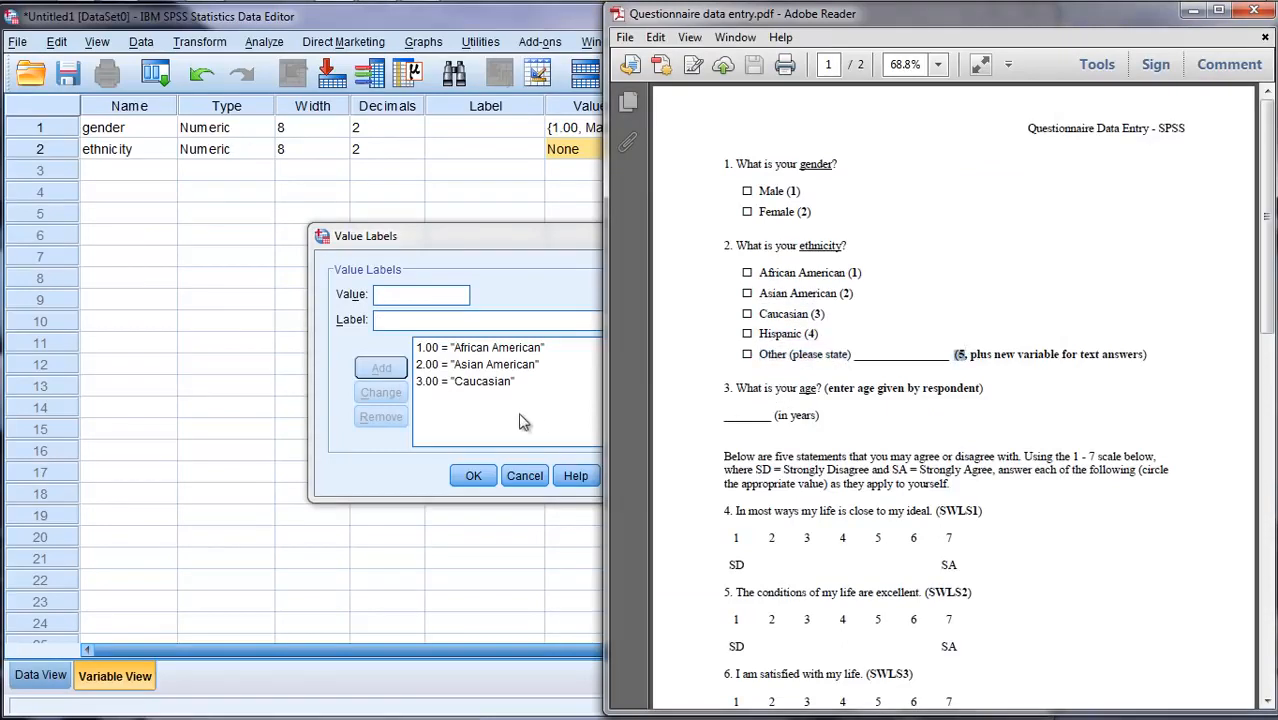
pyautogui.click(414, 291)
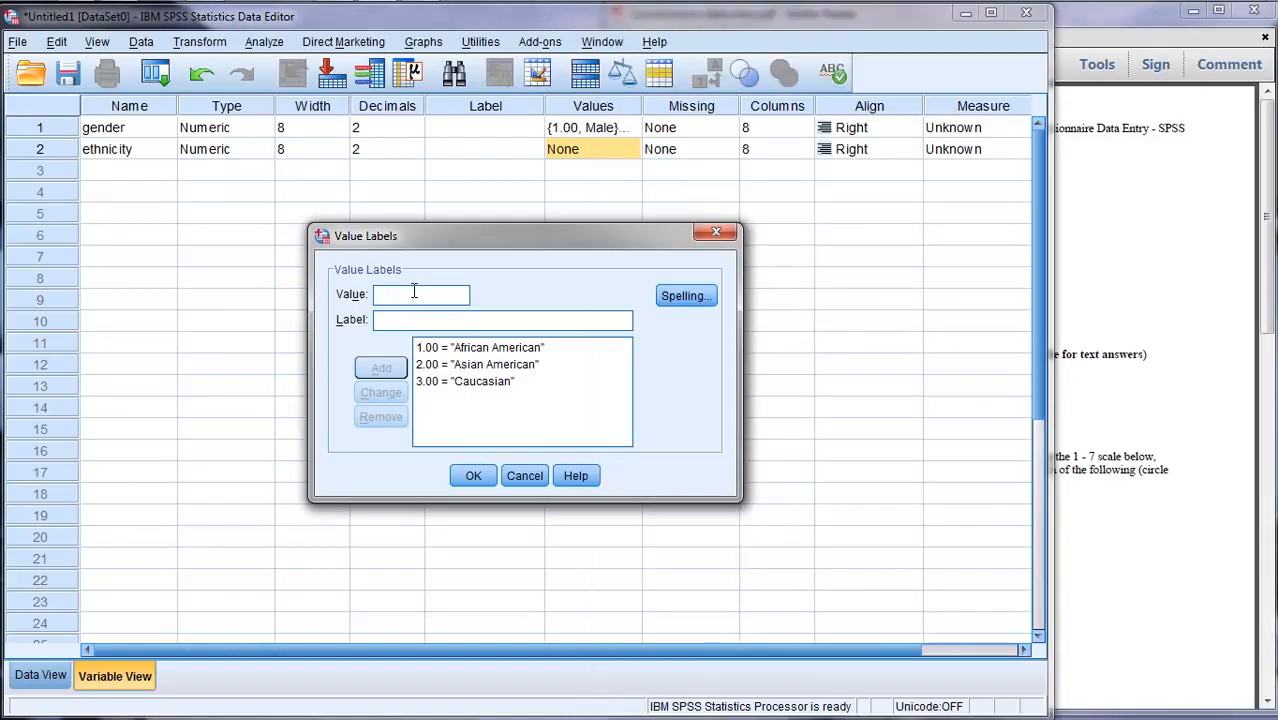
pyautogui.press('Tab')
pyautogui.write('Hispanic')
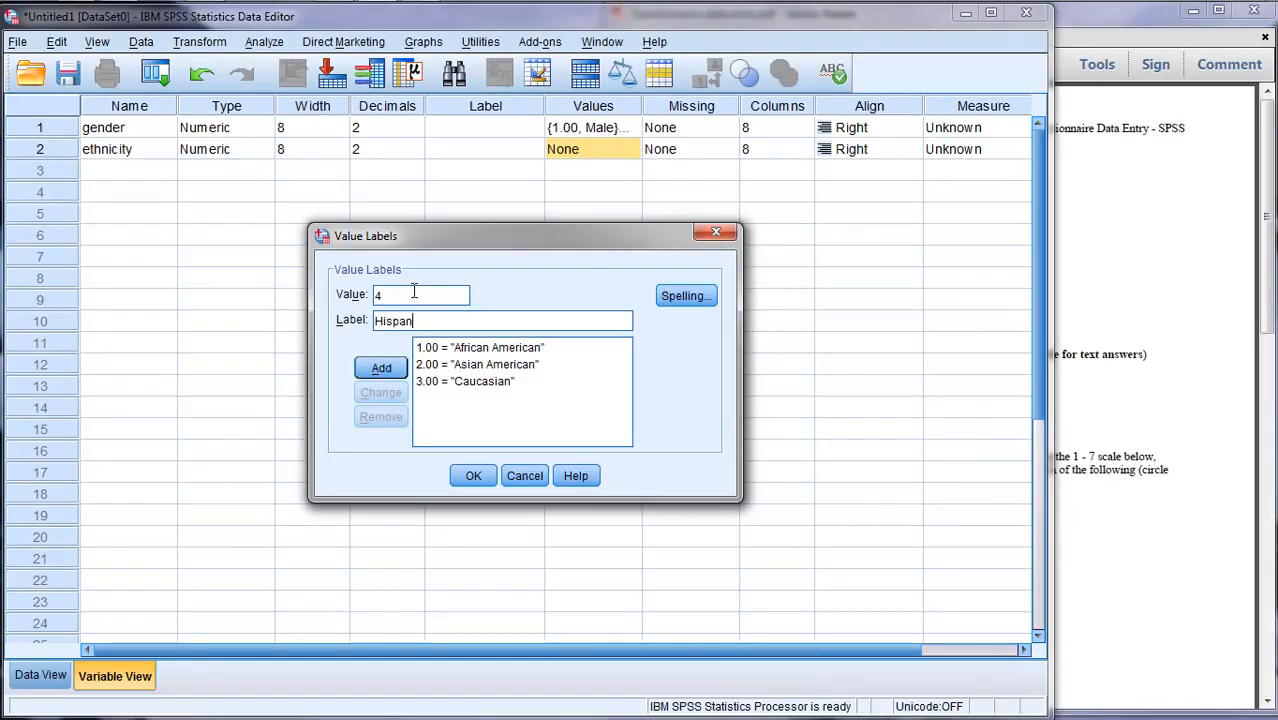
pyautogui.click(378, 372)
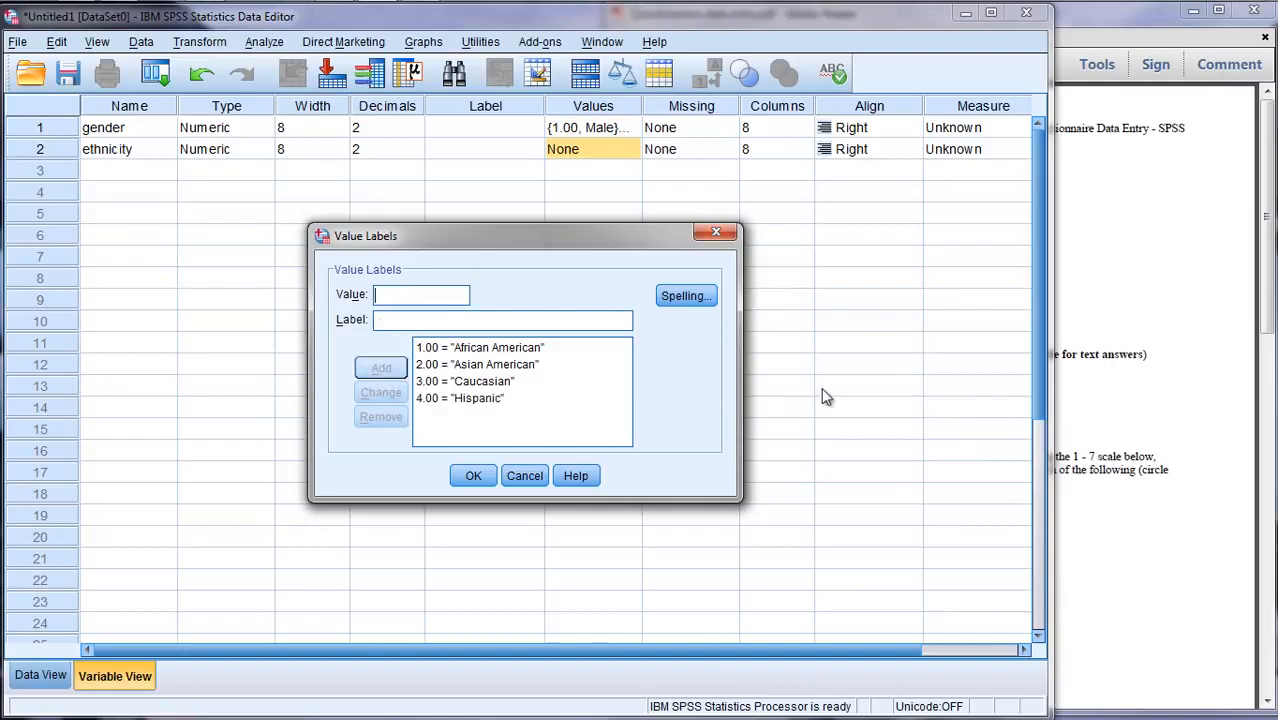
# Add value 5 with the label Other to the ethnicity variable.
pyautogui.hotkey('alt', 'Tab')
pyautogui.click(389, 300)
pyautogui.write('Other')
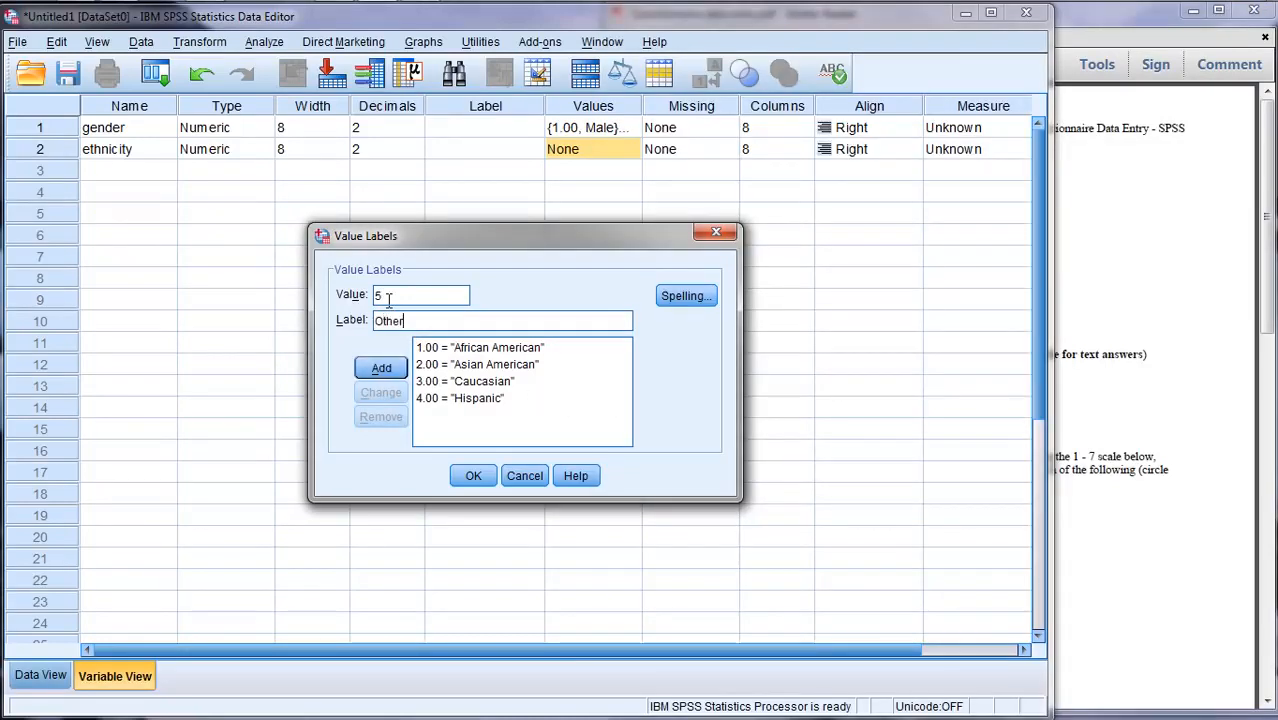
pyautogui.click(390, 369)
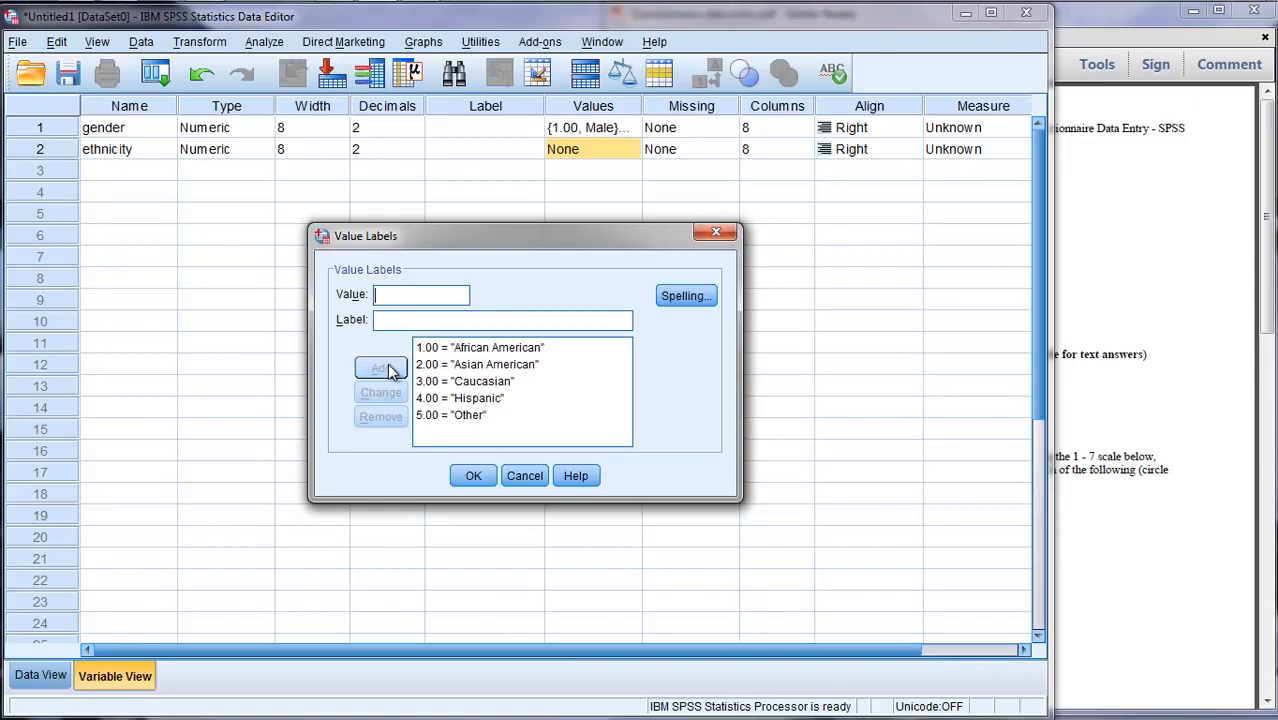
# In the questionnaire PDF, examine the write-in blank beside the Other ethnicity answer.
pyautogui.click(1135, 289)
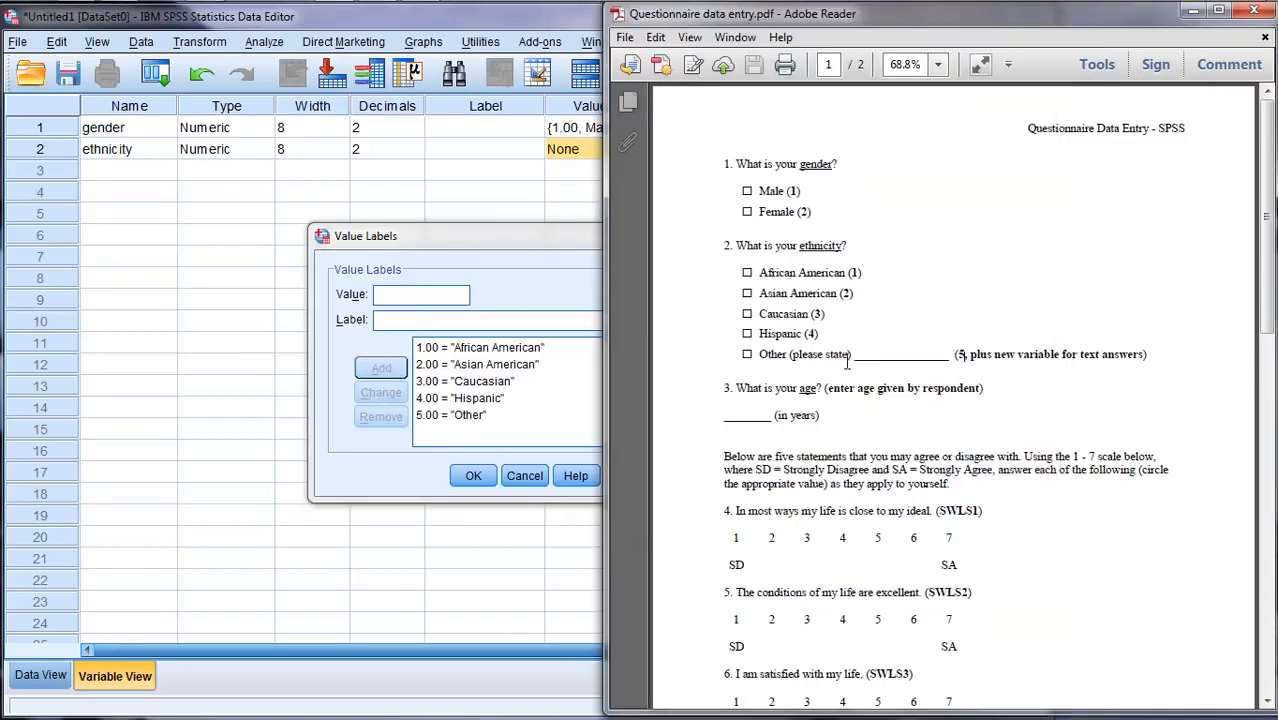
pyautogui.moveTo(855, 354); pyautogui.dragTo(950, 354)
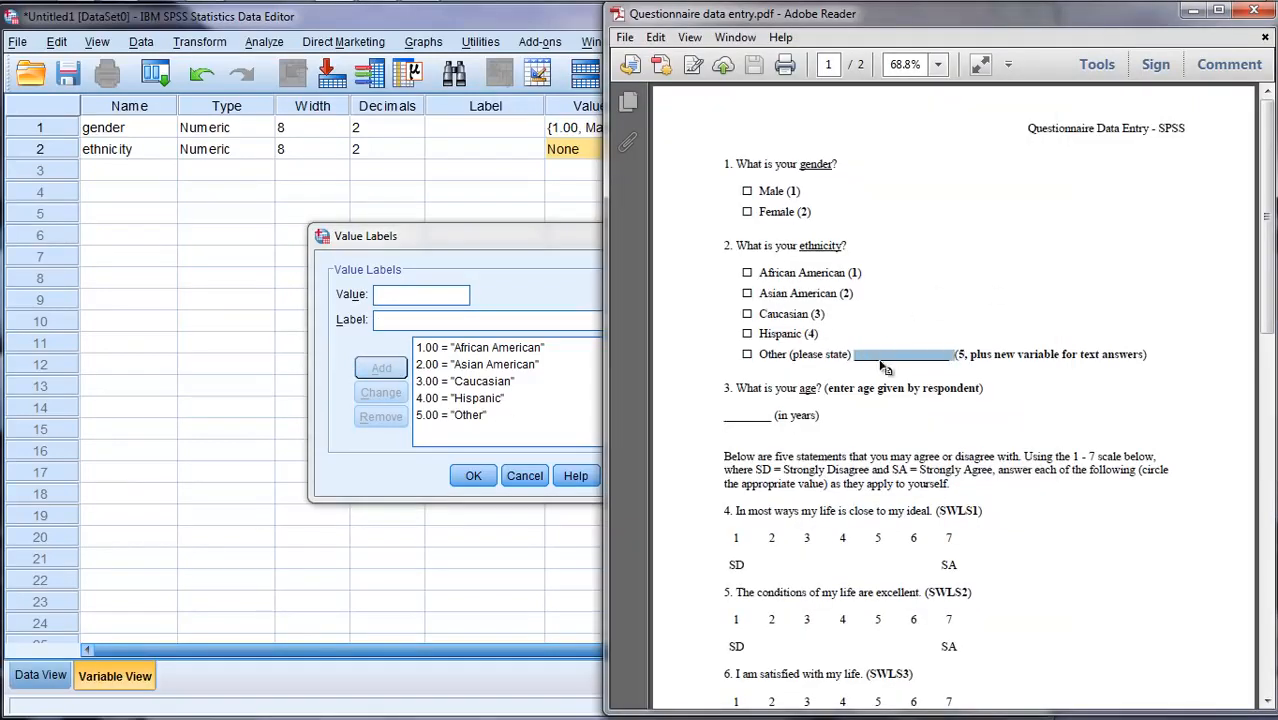